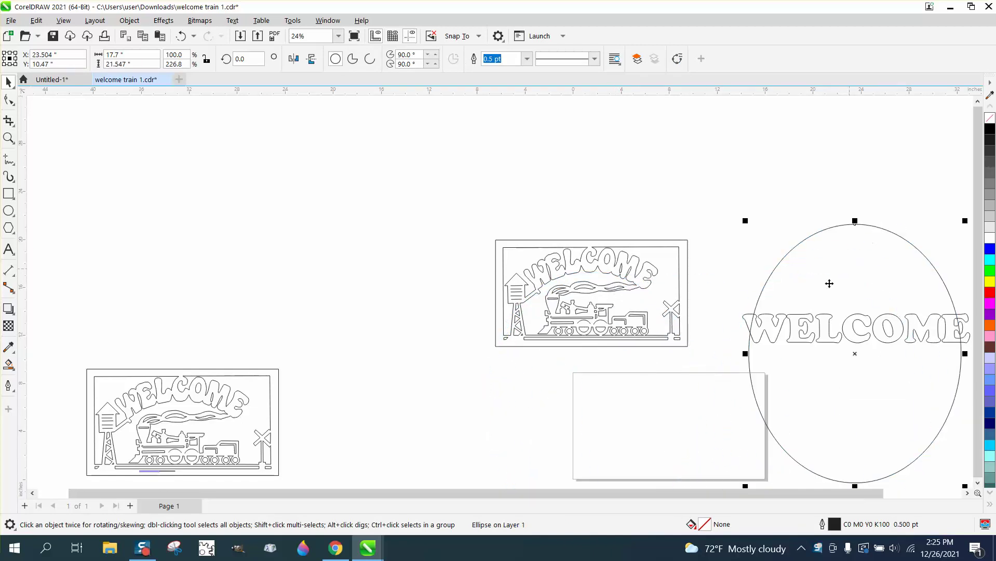
Step: Move the WELCOME text off the large ellipse to just above it, roughly centred over its top
scroll(722, 347, down, 1)
drag(804, 340, 877, 237)
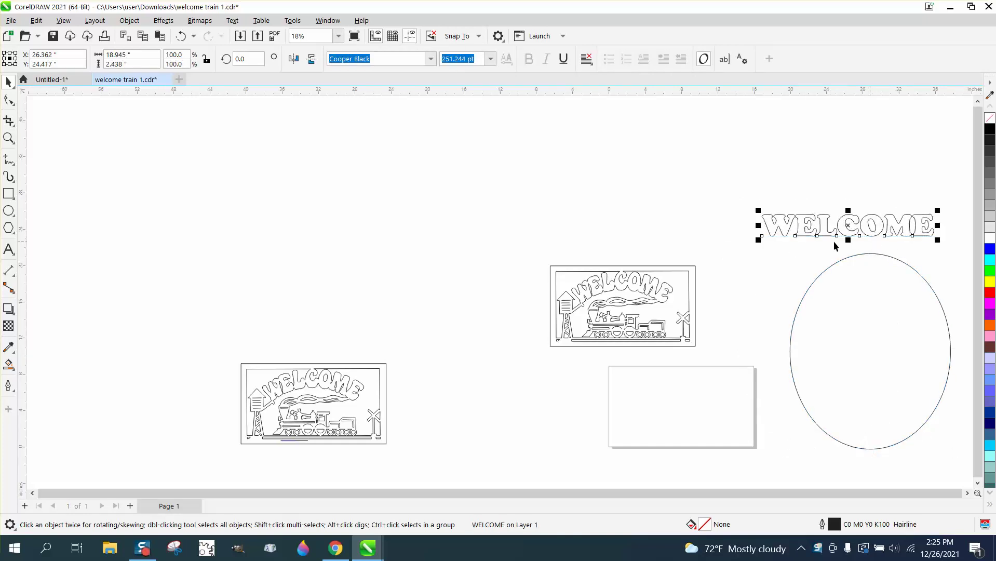
click(9, 137)
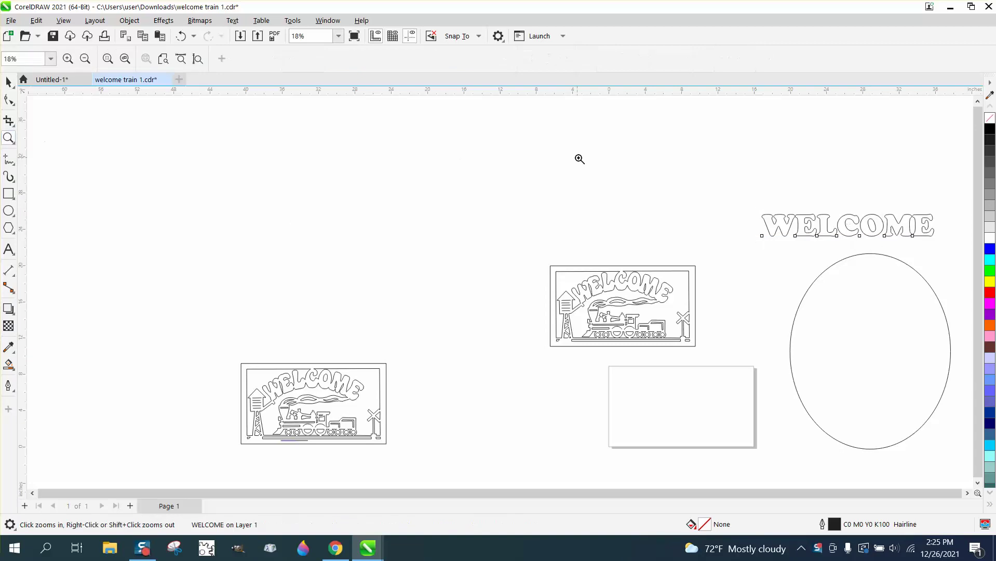
right_click(778, 305)
drag(633, 141, 850, 418)
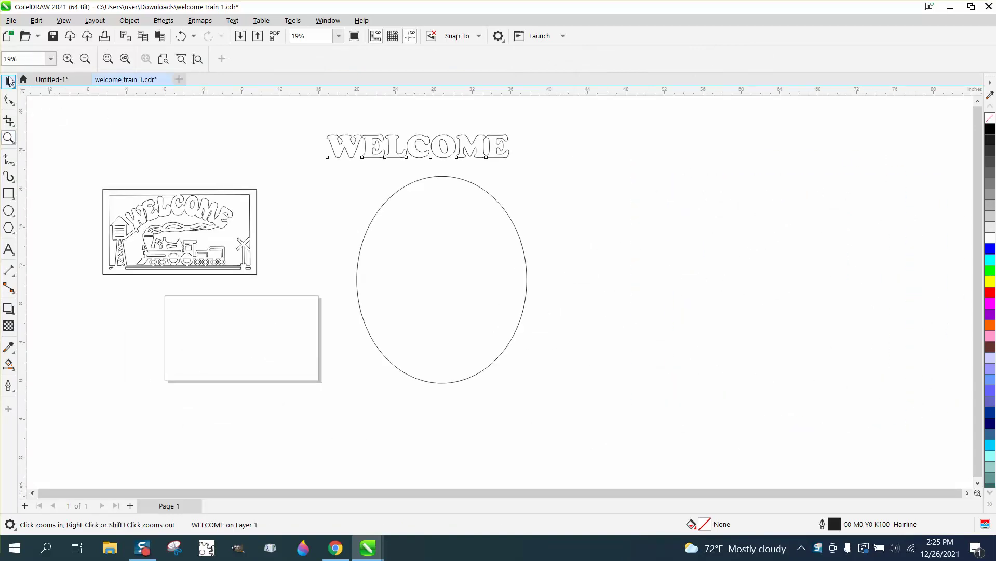
click(8, 81)
key(ctrl+z)
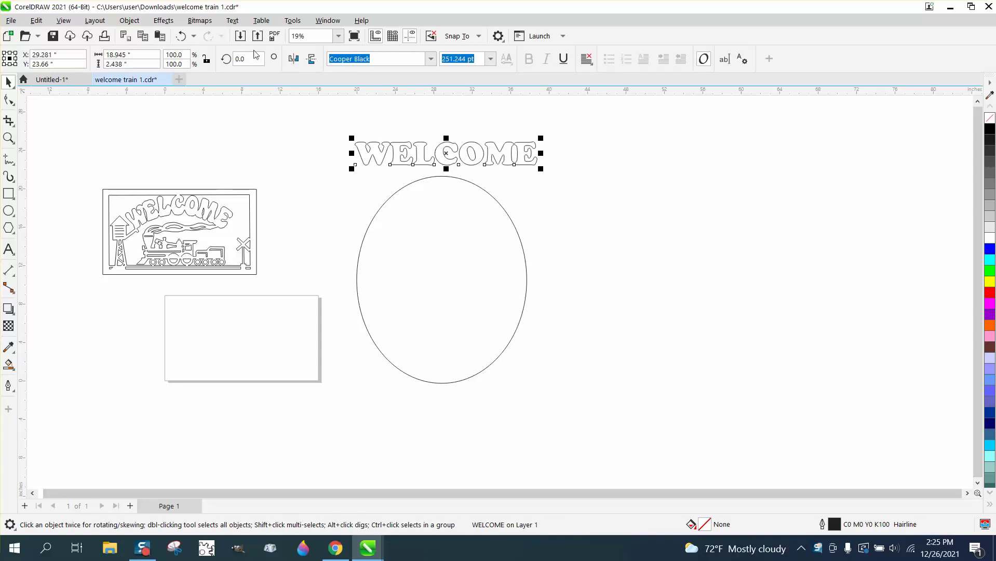
Step: Fit the WELCOME text to the ellipse as its path, arched over the top of the curve
click(236, 24)
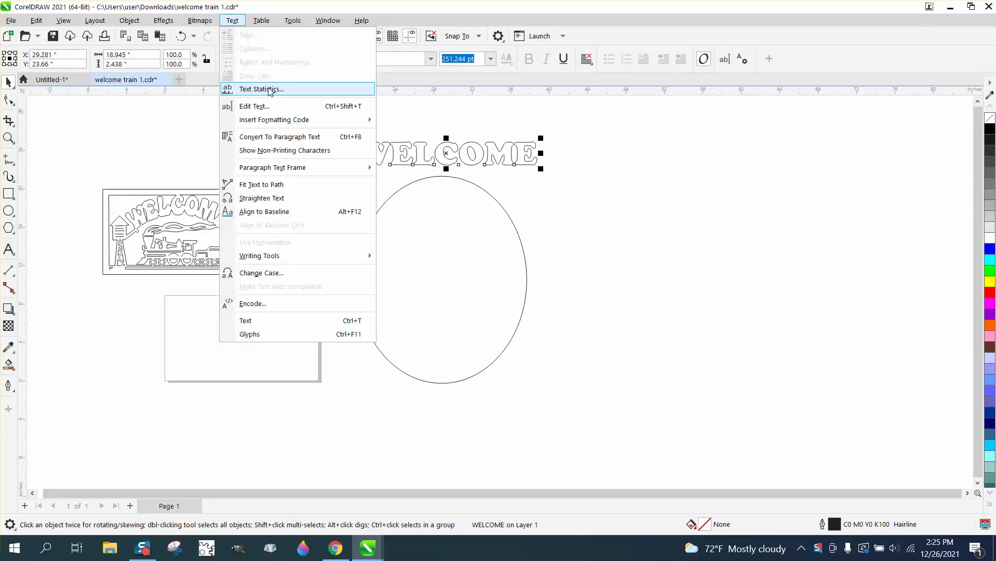
click(269, 185)
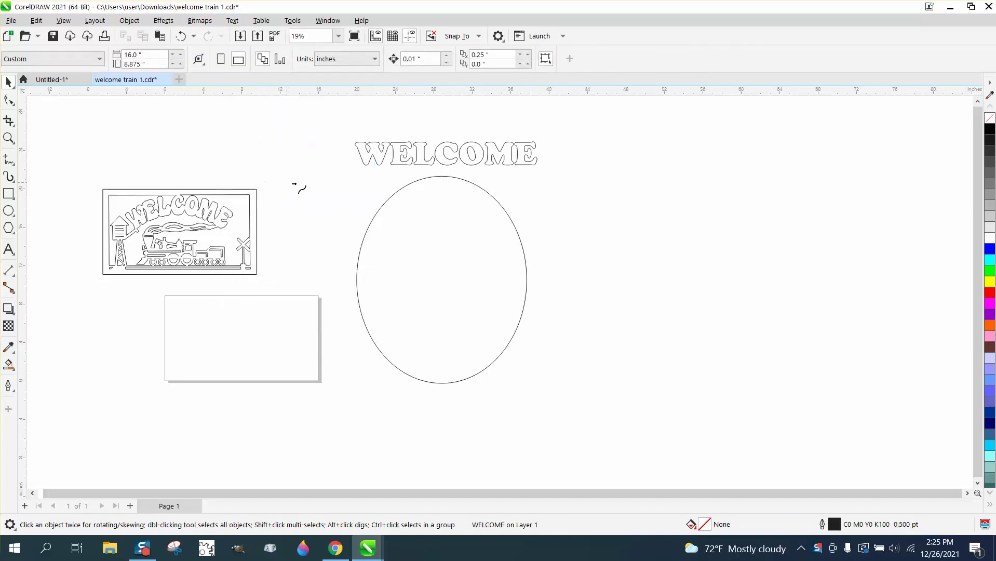
click(443, 184)
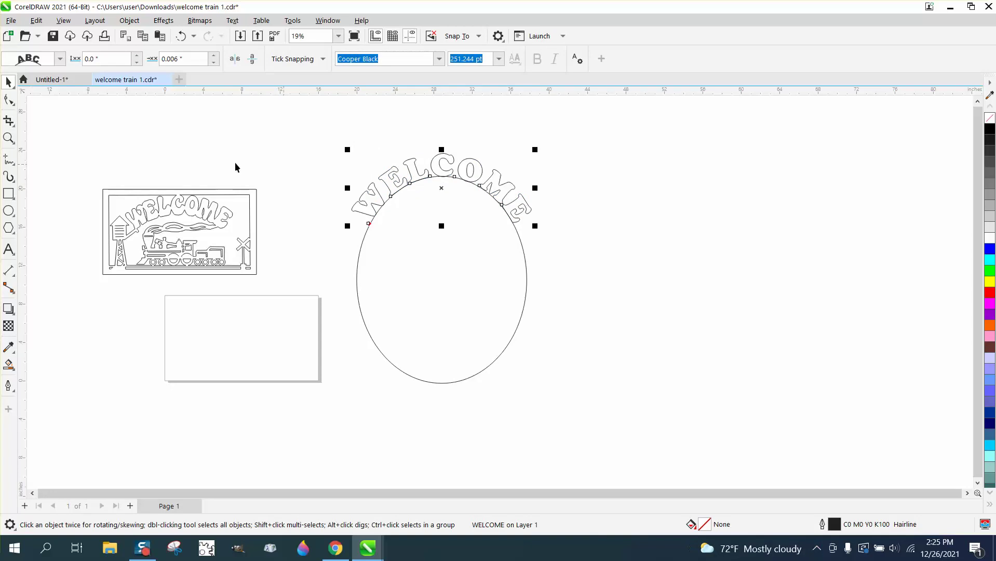
Step: Tighten the letter spacing of the arched WELCOME text with the Shape tool until neighbouring letters overlap
click(8, 100)
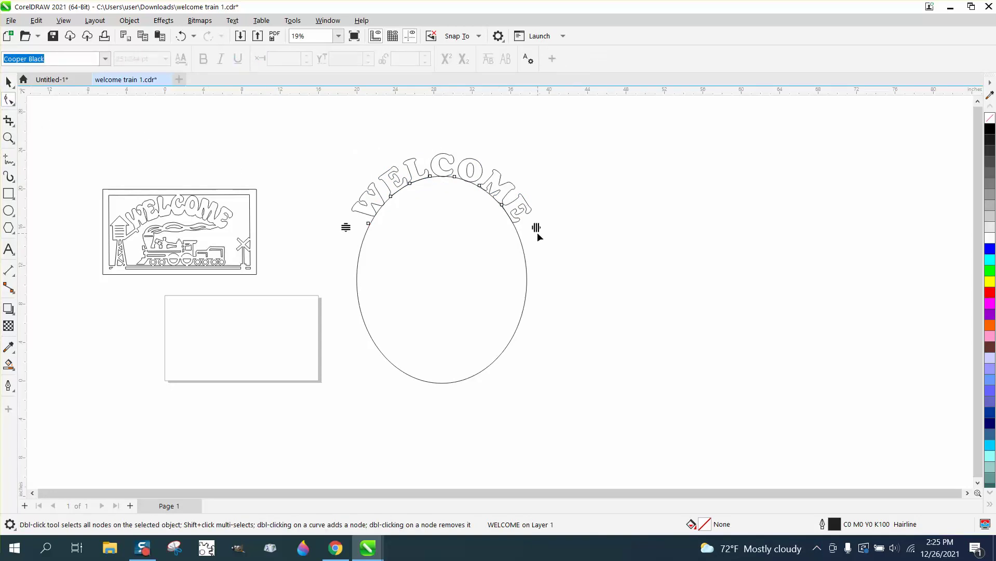
drag(537, 229, 517, 233)
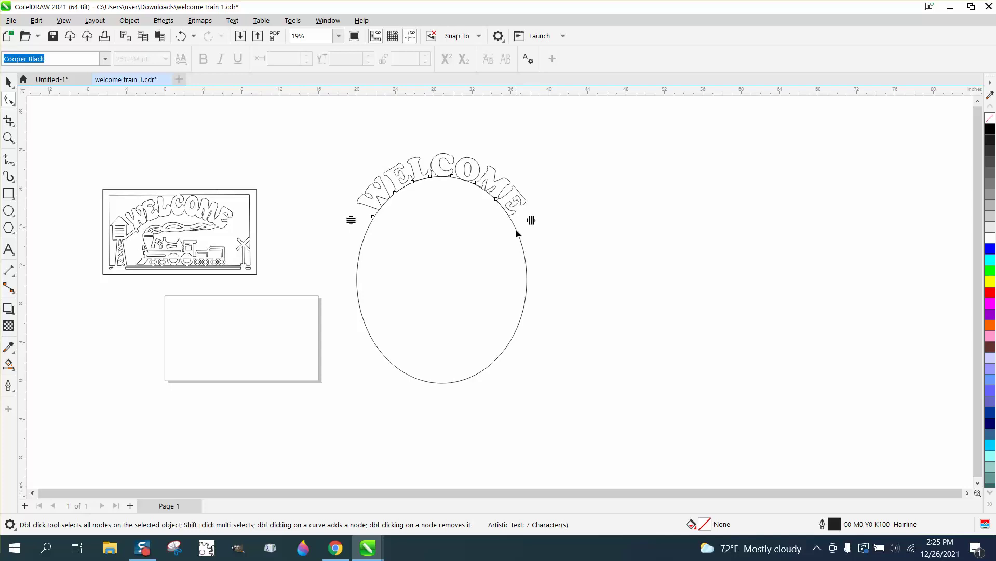
click(9, 137)
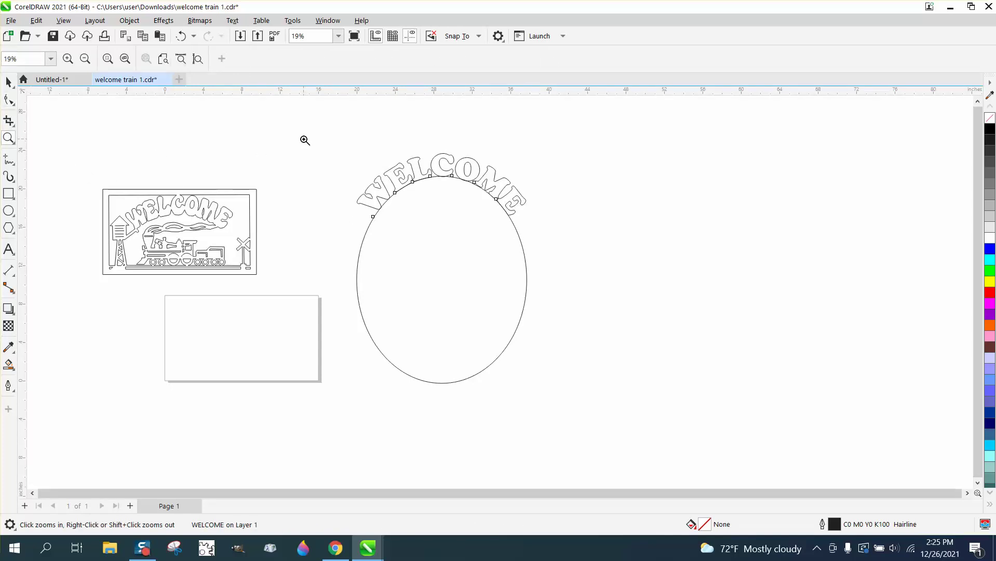
click(696, 286)
click(9, 100)
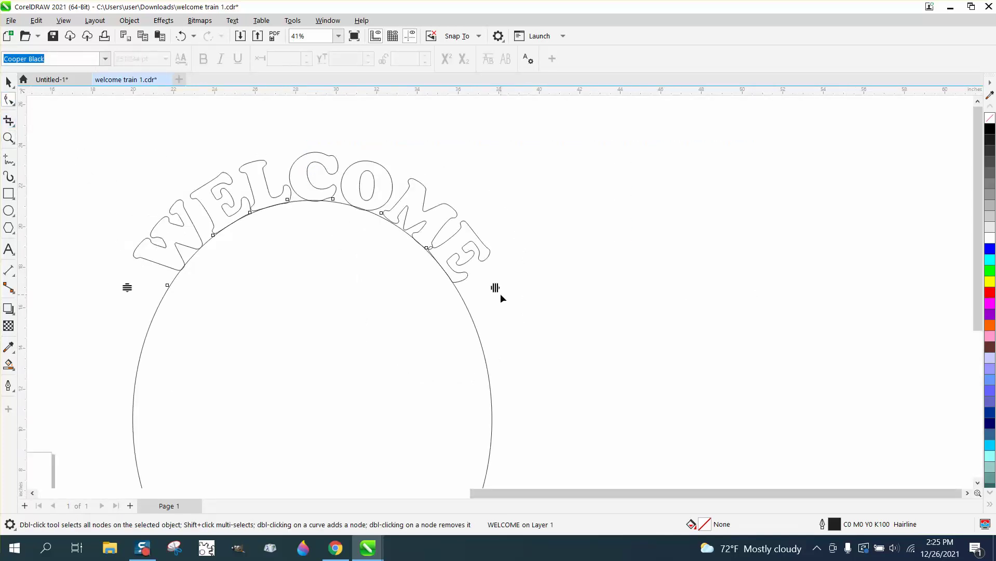
drag(496, 289, 483, 285)
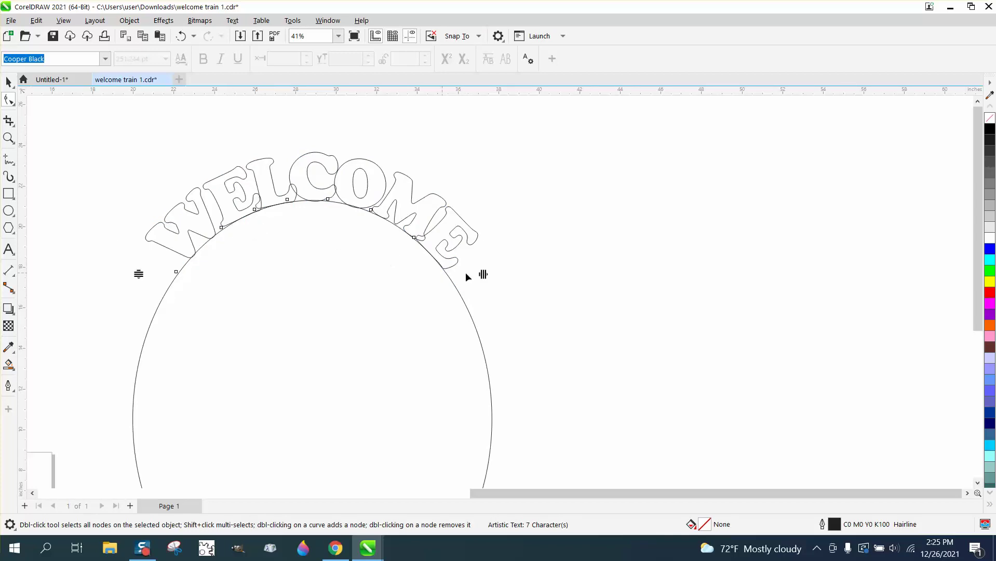
drag(483, 275, 467, 270)
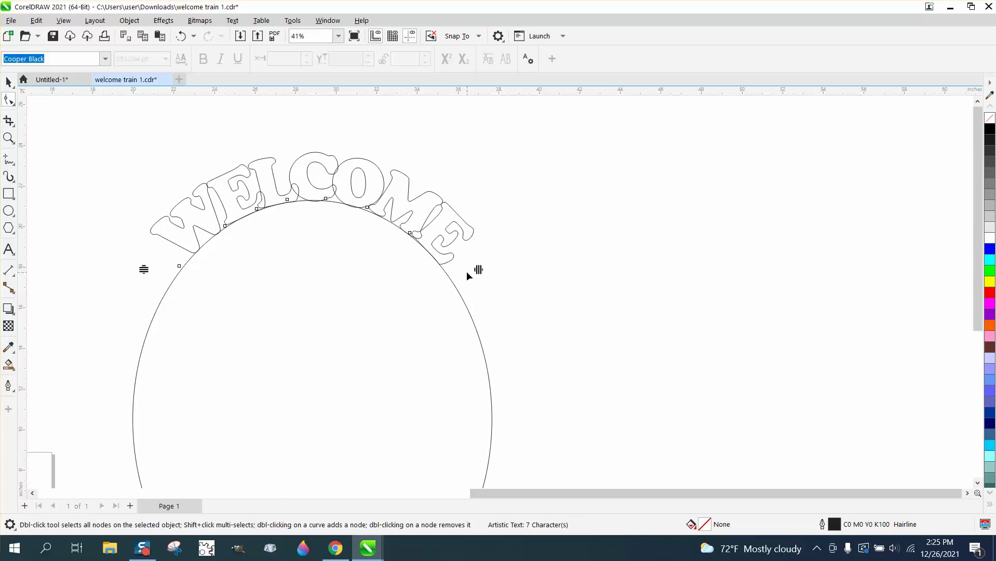
drag(476, 270, 470, 272)
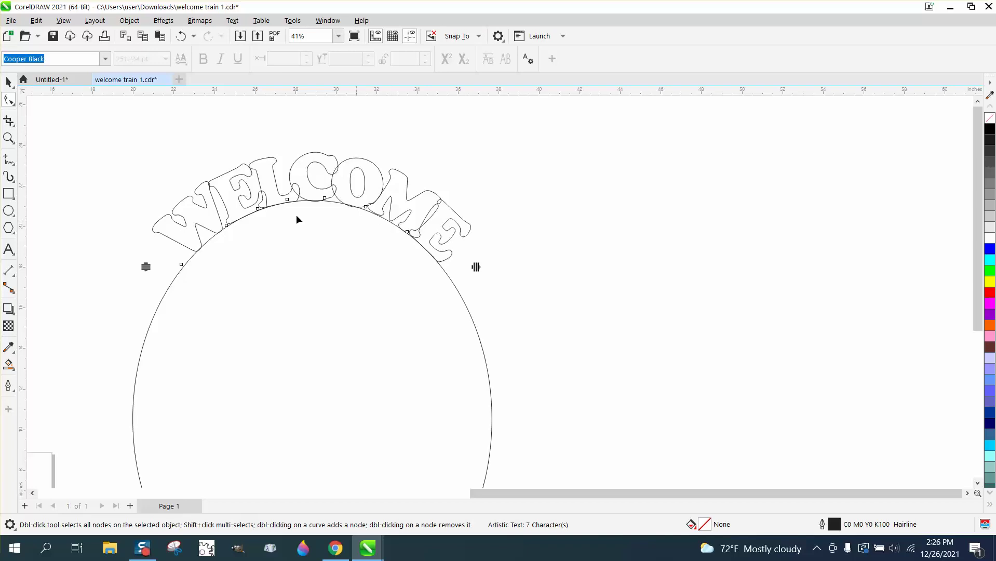
Step: Shift the letter W slightly along the arc toward the neighbouring E so the two letters overlap more
click(8, 138)
drag(100, 144, 565, 332)
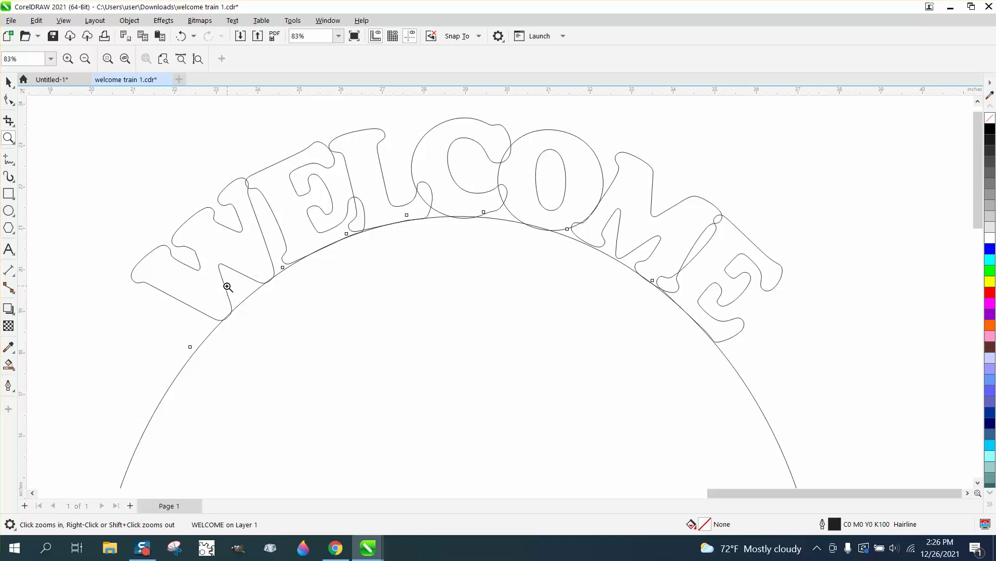
scroll(289, 271, down, 4)
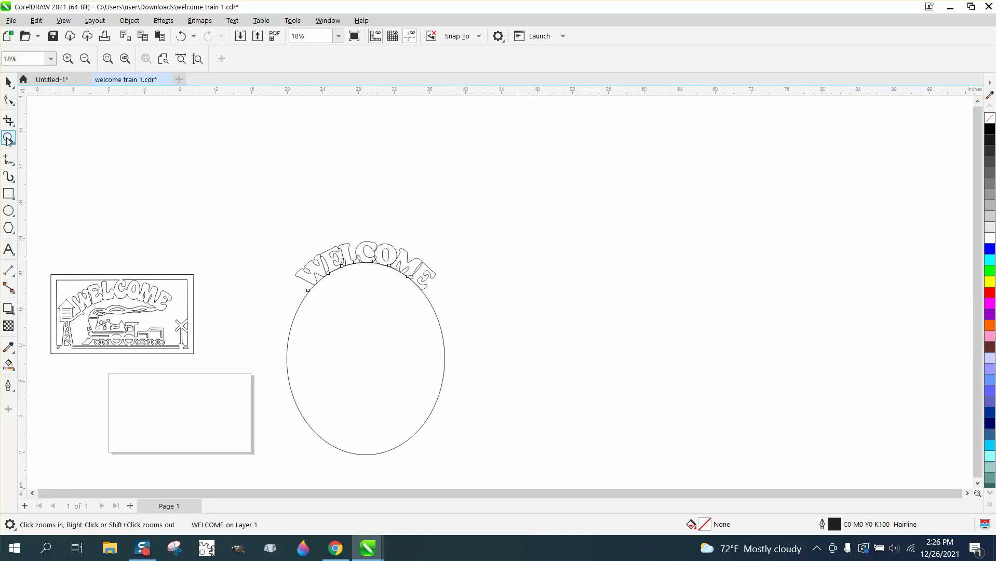
drag(265, 215, 458, 307)
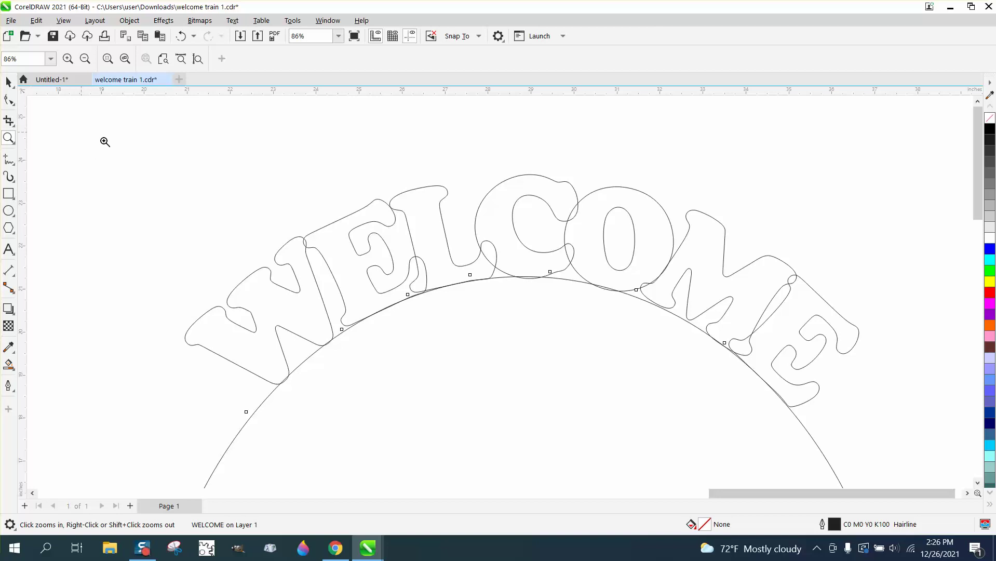
click(8, 100)
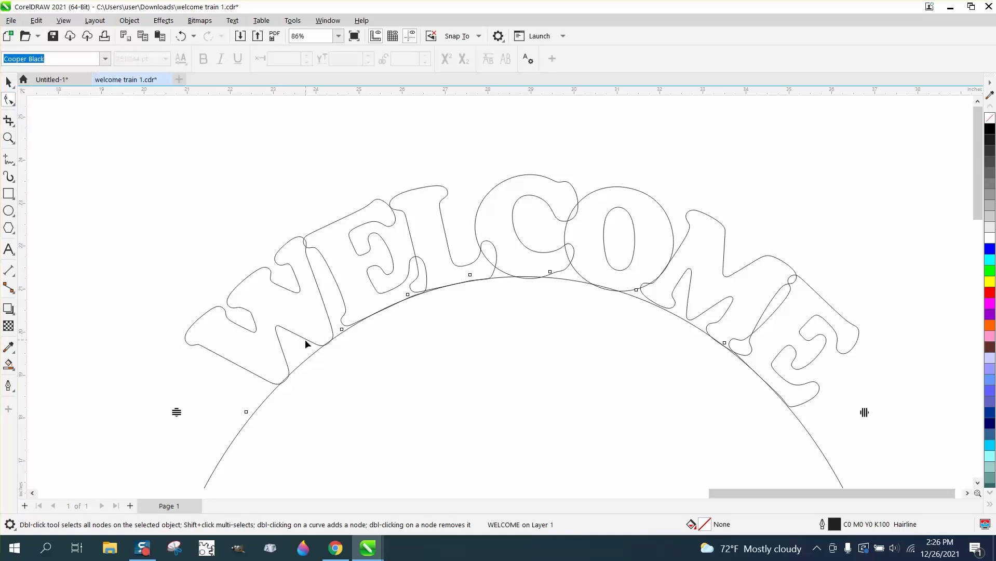
click(246, 412)
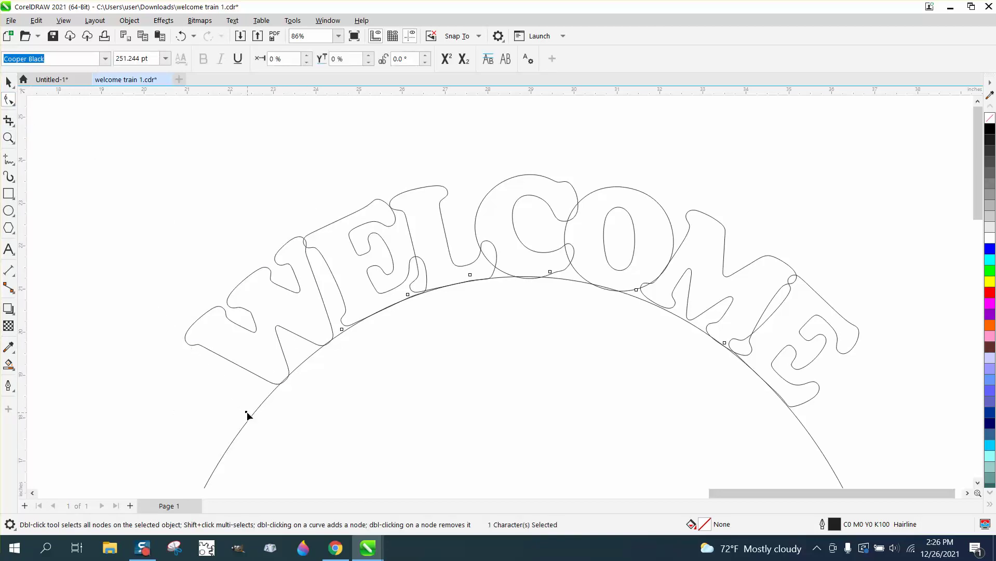
mouse_move(247, 413)
mouse_down()
mouse_move(253, 396)
mouse_move(240, 399)
mouse_up()
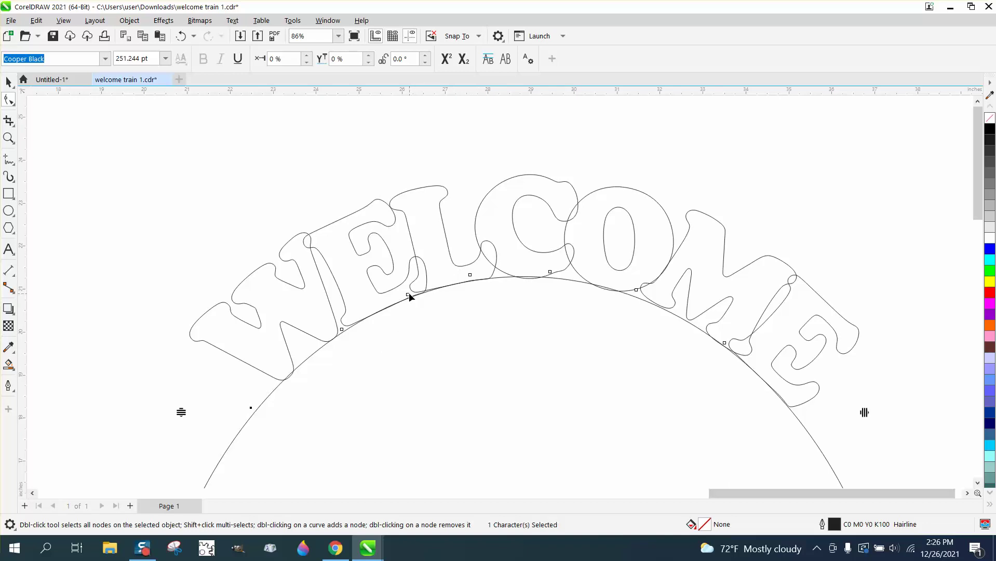
Step: Nudge the L, O, C, M and final E individually back along the arc so each overlaps the letter before it
drag(409, 294, 404, 298)
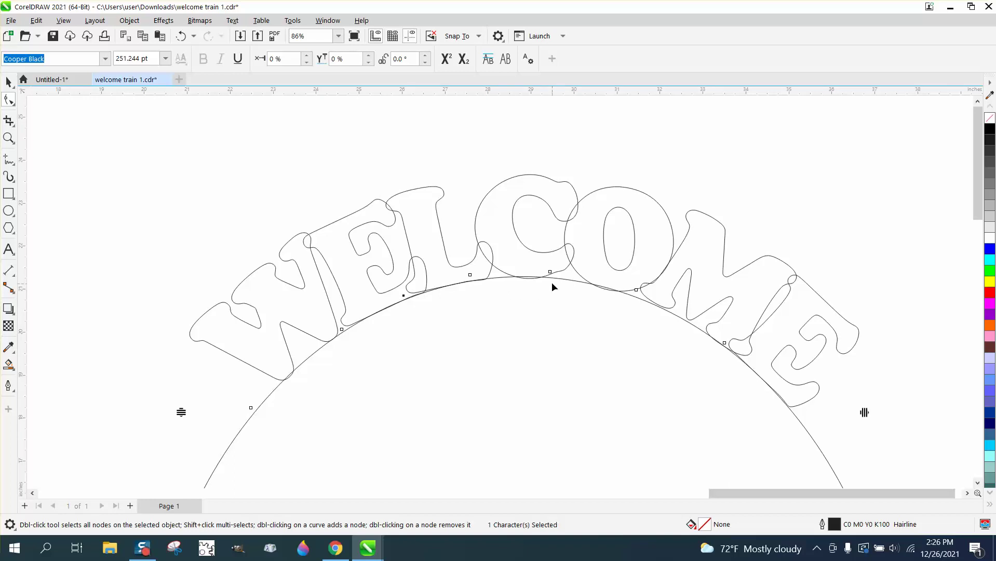
drag(549, 271, 545, 272)
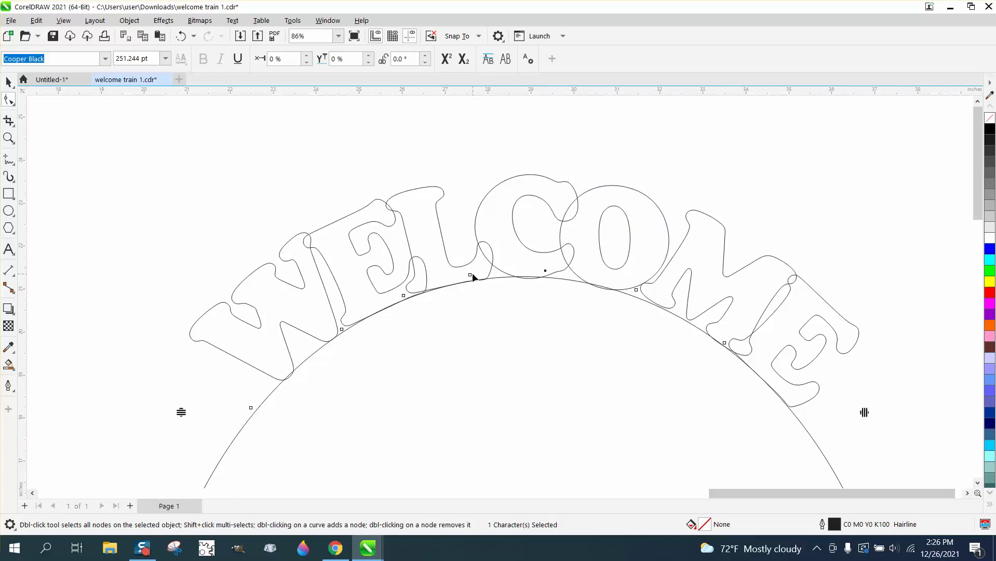
drag(473, 276, 469, 280)
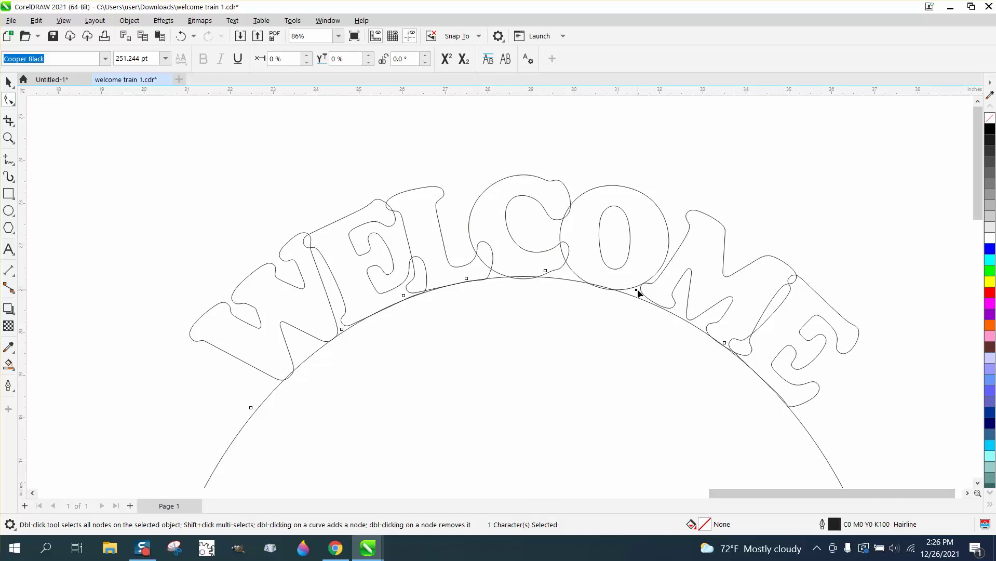
drag(637, 290, 617, 300)
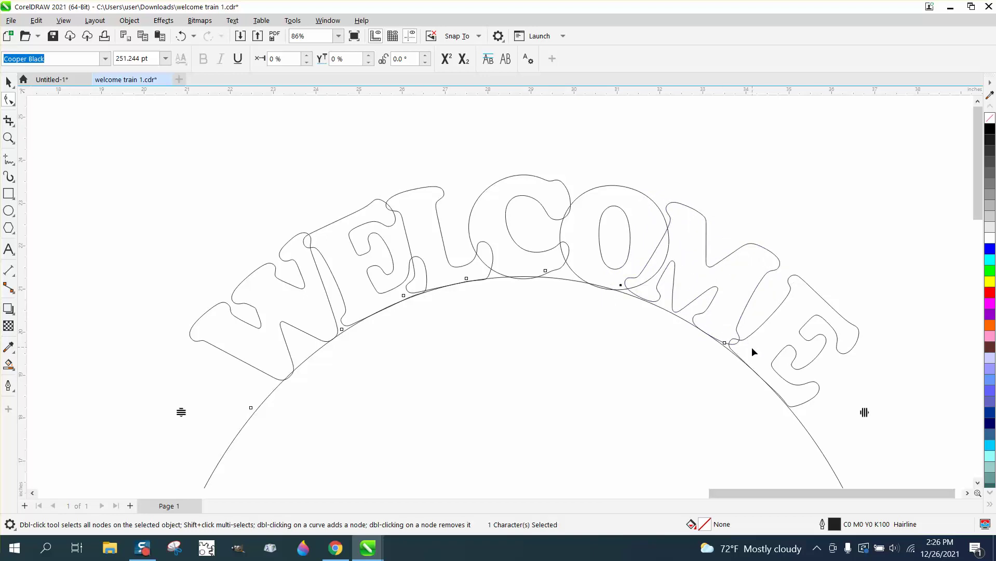
click(737, 354)
drag(726, 345, 715, 340)
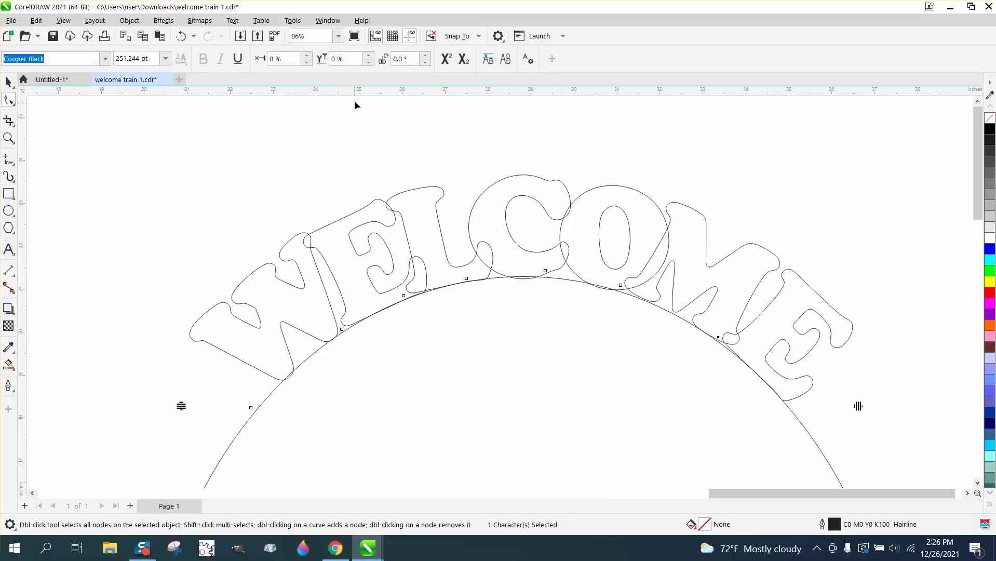
Step: Place a horizontal guideline at about 18.789 inches, across the lower ends of the arched lettering
drag(358, 95, 333, 387)
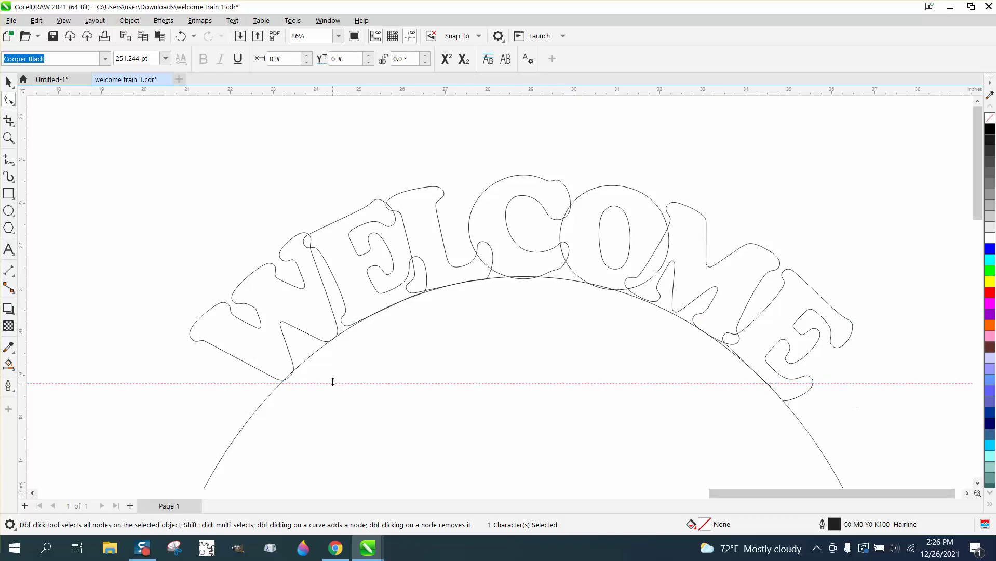
click(8, 82)
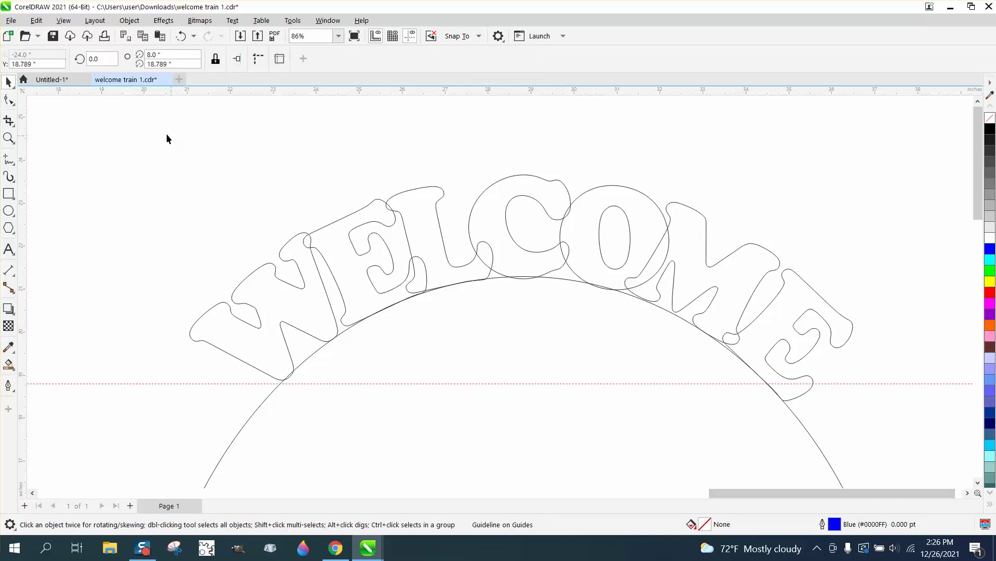
Step: Break the arched WELCOME text apart from its ellipse path and into separate letters
drag(481, 392, 876, 433)
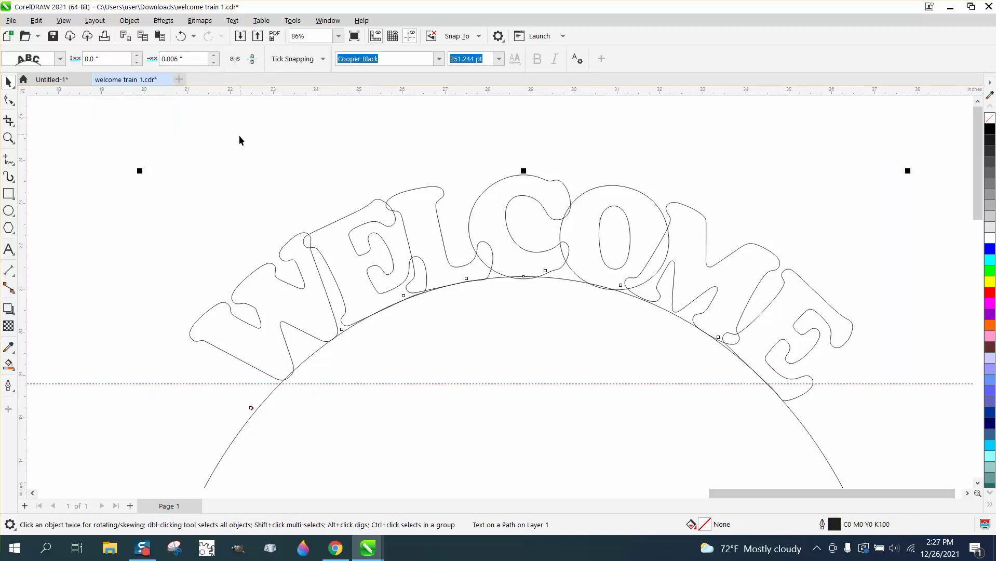
click(129, 20)
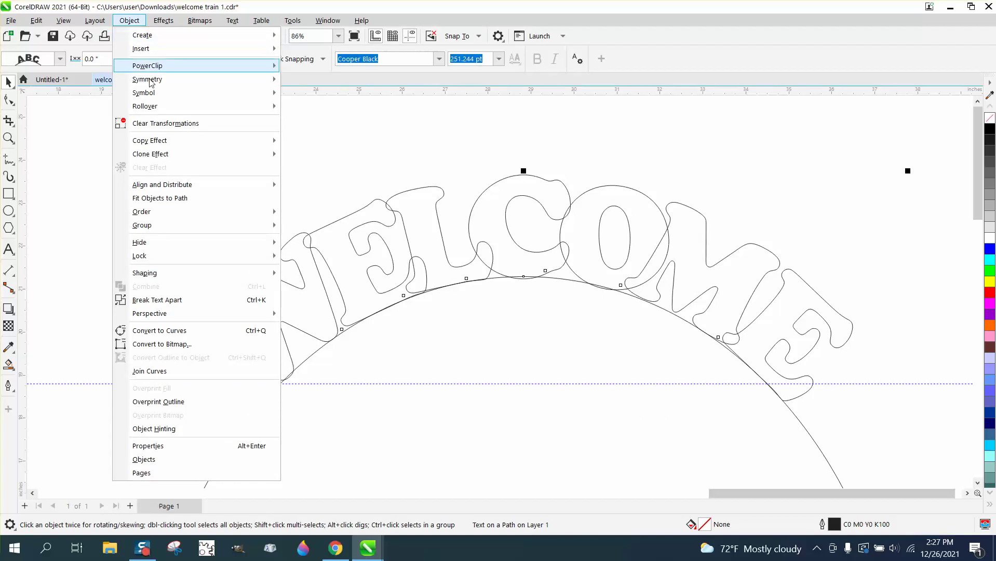
click(165, 300)
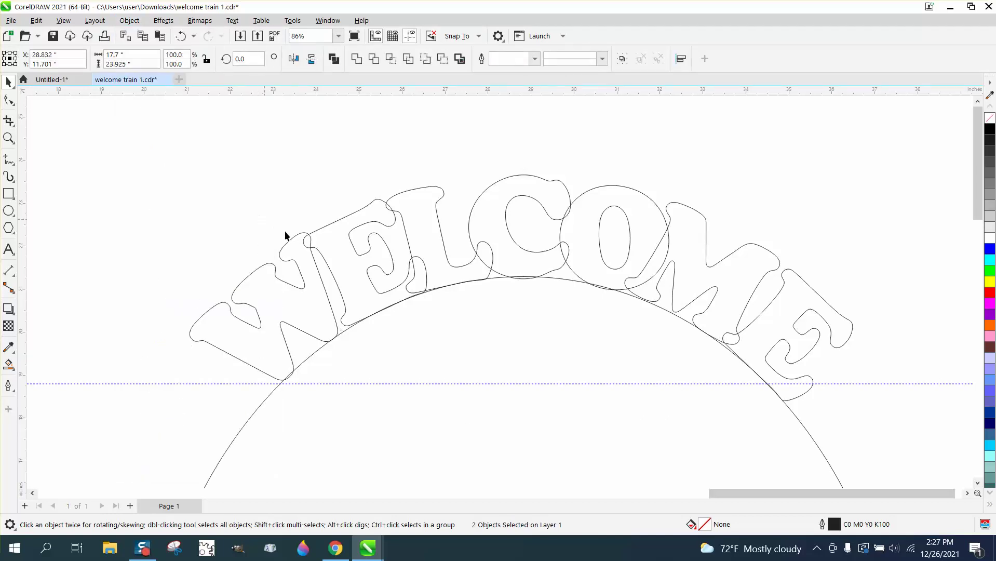
click(129, 20)
click(181, 300)
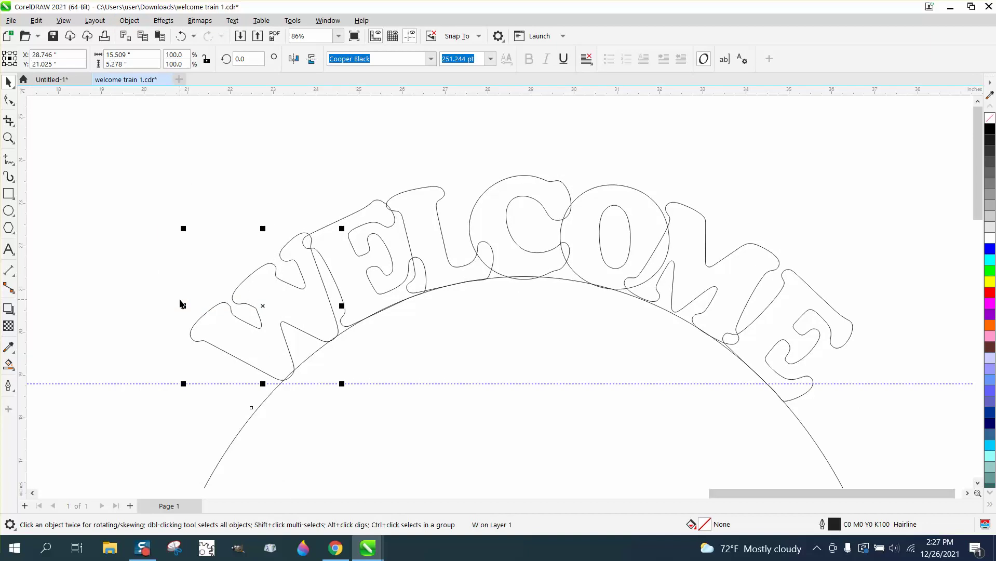
Step: Convert all seven WELCOME letters to curves and weld them into one continuous outline
drag(138, 166, 857, 445)
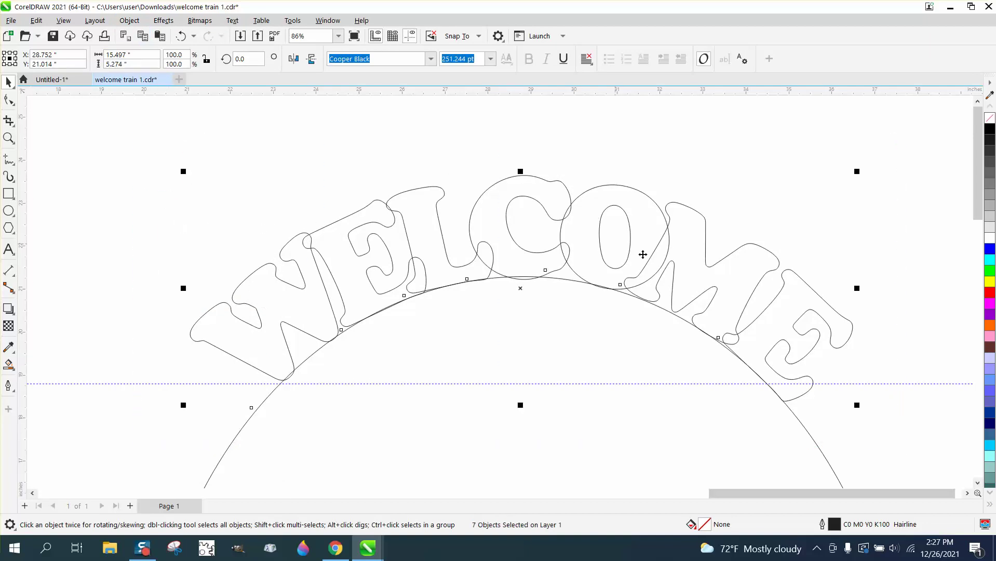
click(134, 22)
click(176, 330)
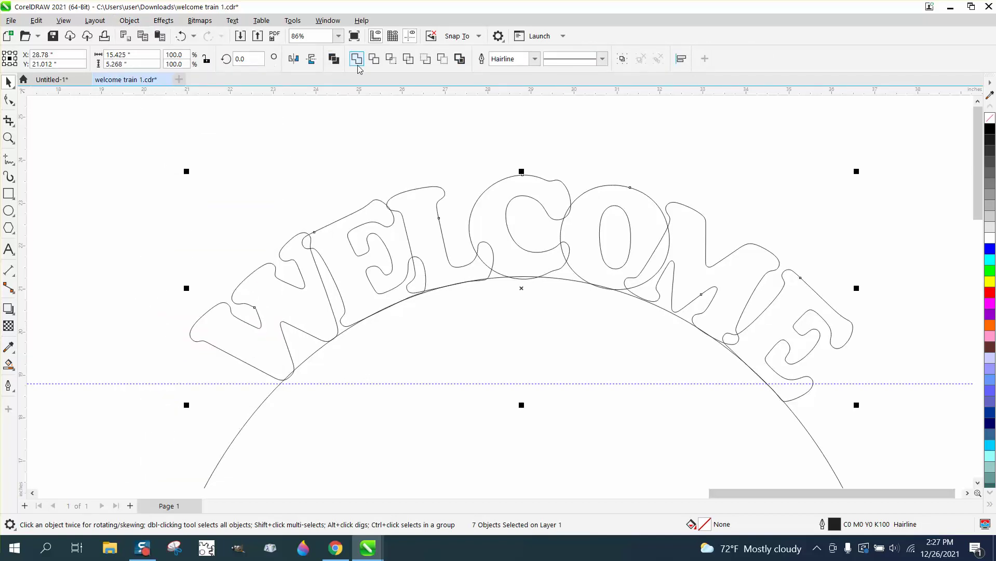
click(357, 59)
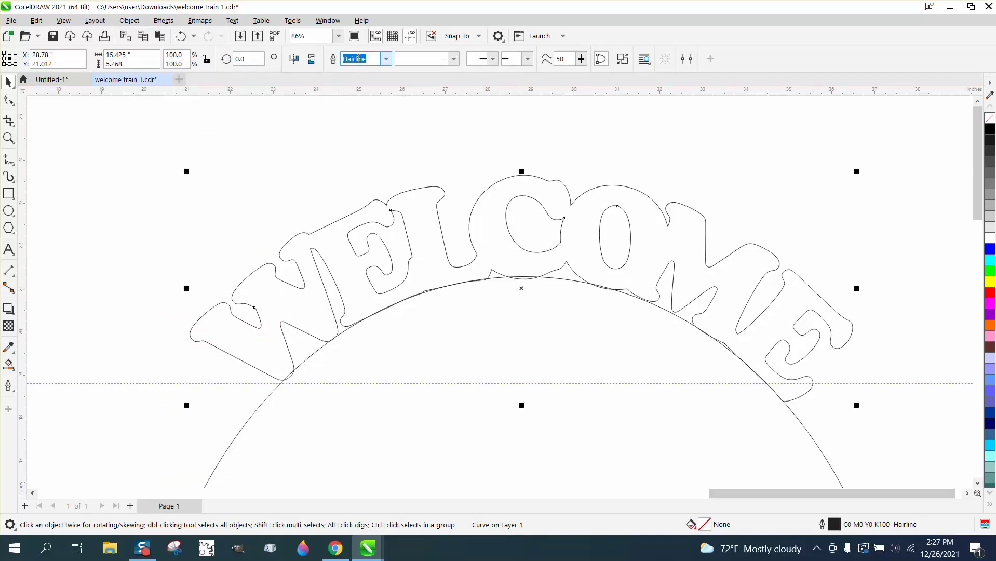
scroll(364, 153, down, 4)
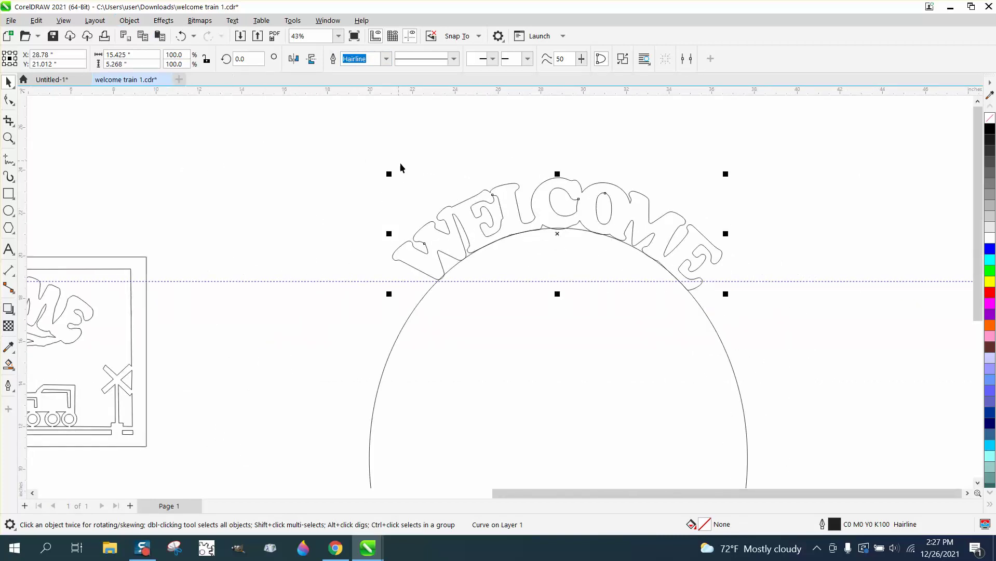
scroll(403, 153, down, 2)
drag(349, 138, 629, 399)
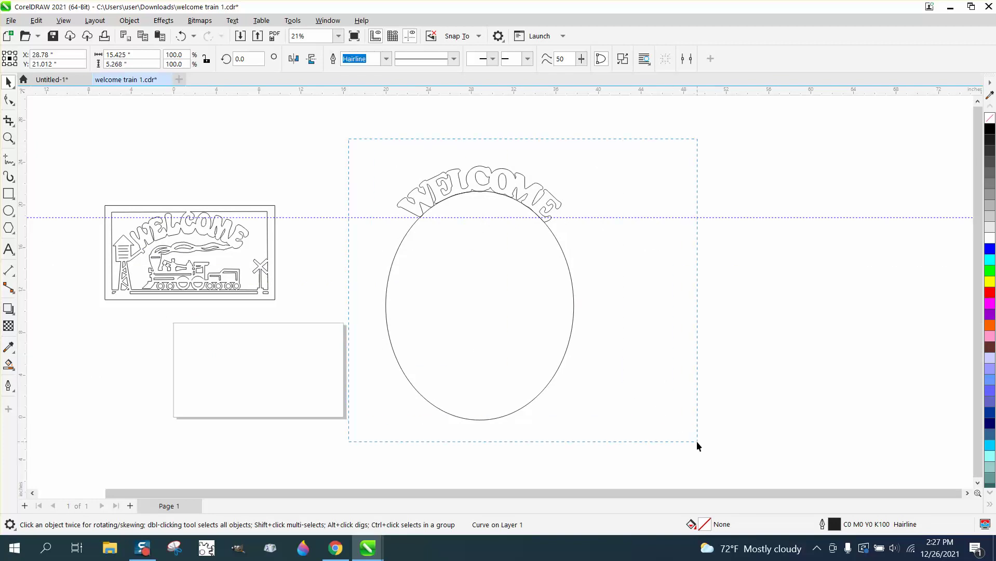
drag(696, 441, 696, 441)
click(131, 21)
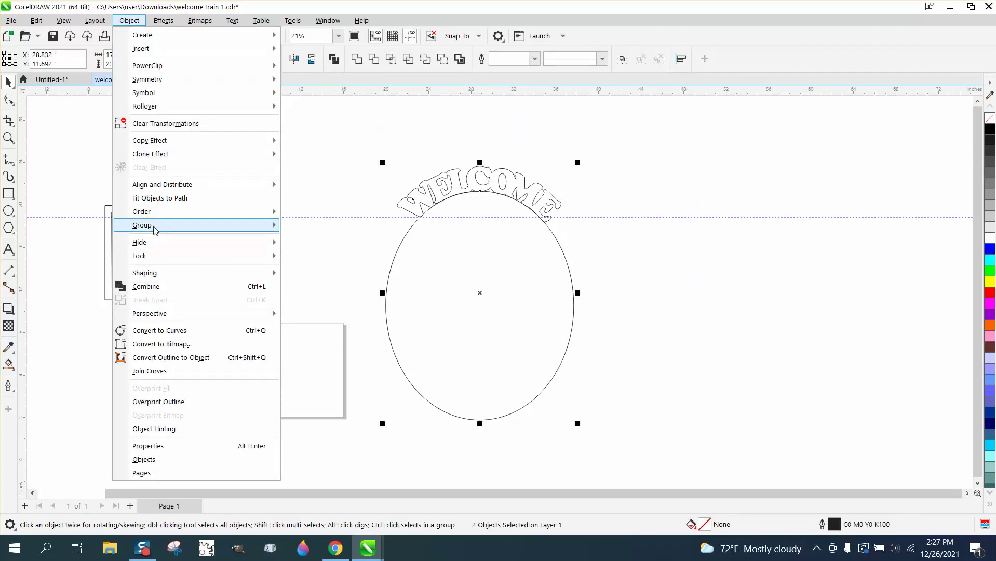
mouse_move(154, 229)
click(362, 138)
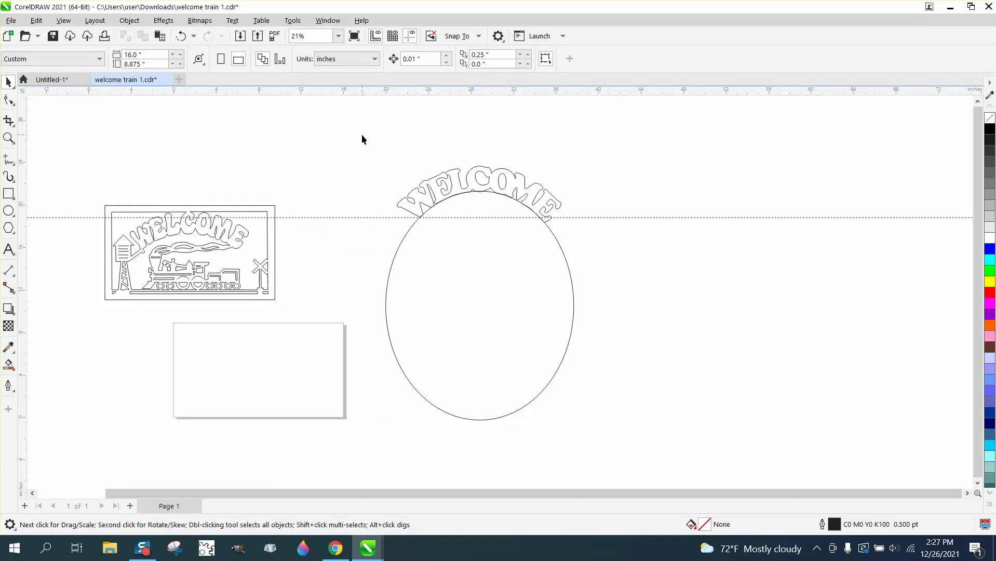
drag(597, 425, 685, 448)
click(129, 21)
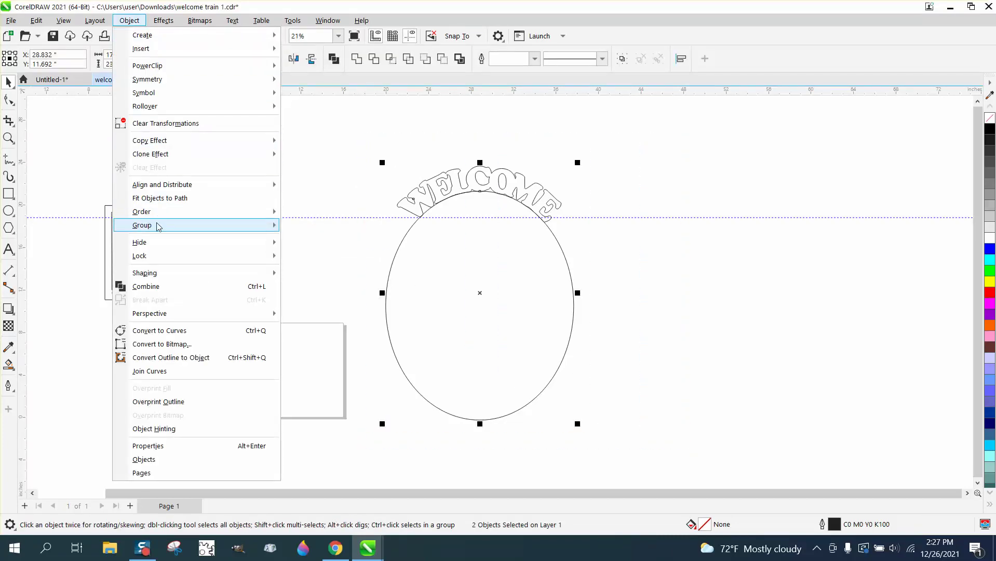
mouse_move(159, 226)
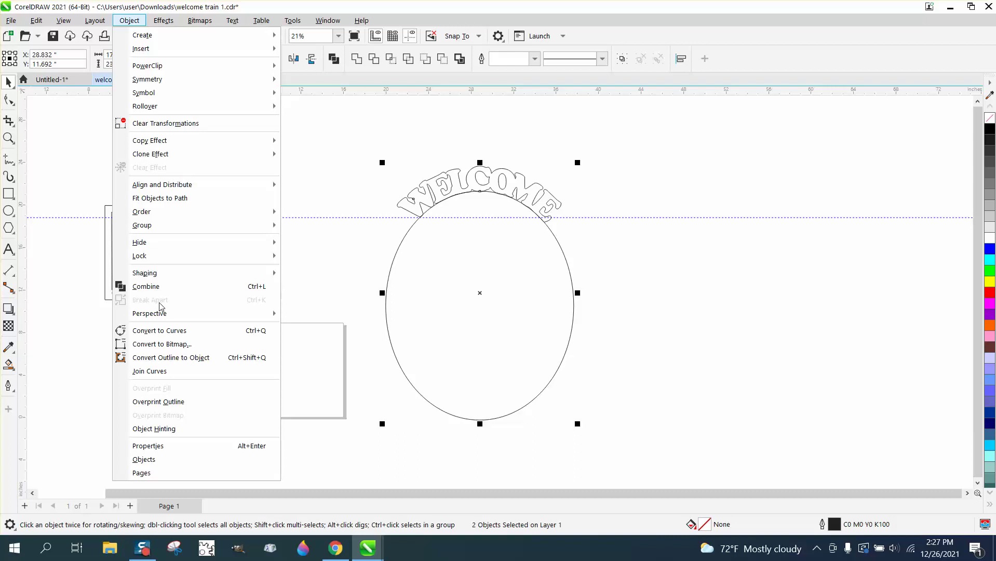
mouse_move(337, 240)
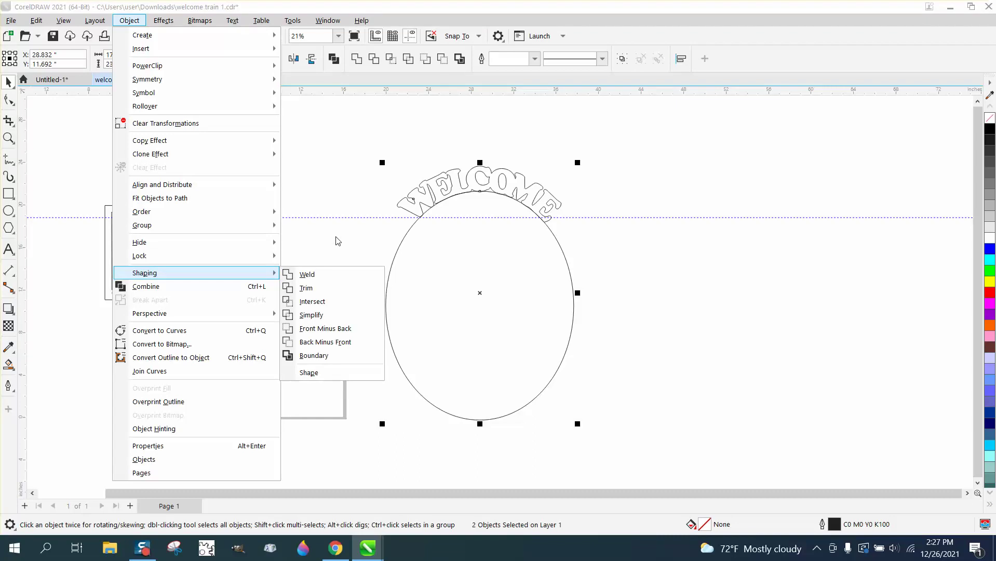
click(669, 242)
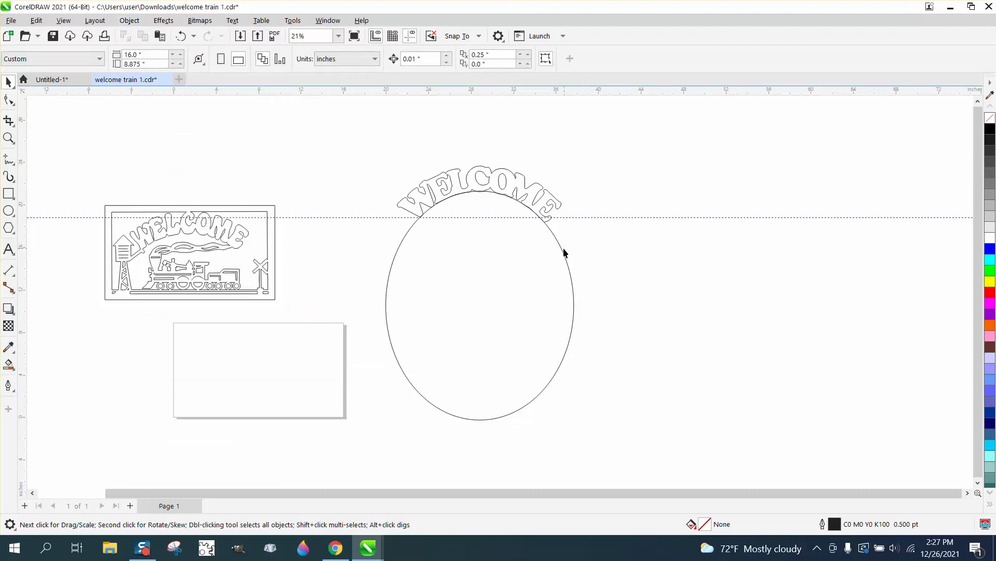
Step: Try deleting the ellipse and moving the WELCOME lettering above the train sign, and undo these changes
drag(566, 251, 640, 313)
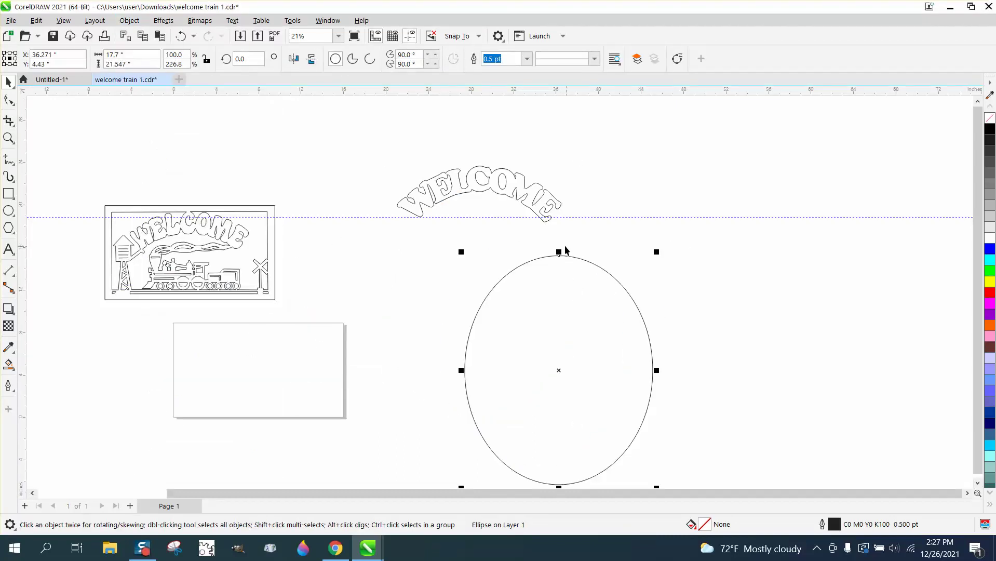
key(Delete)
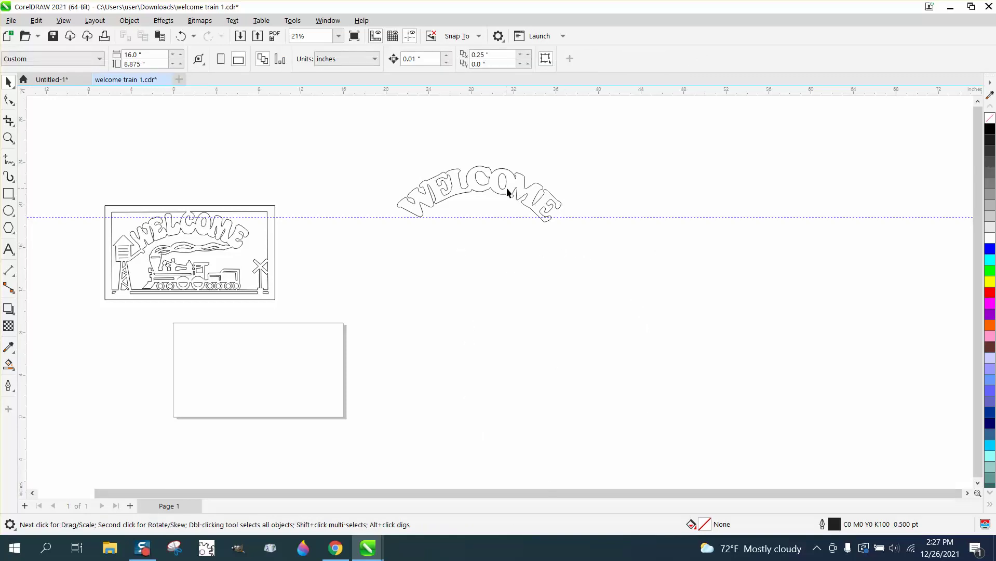
drag(510, 193, 352, 171)
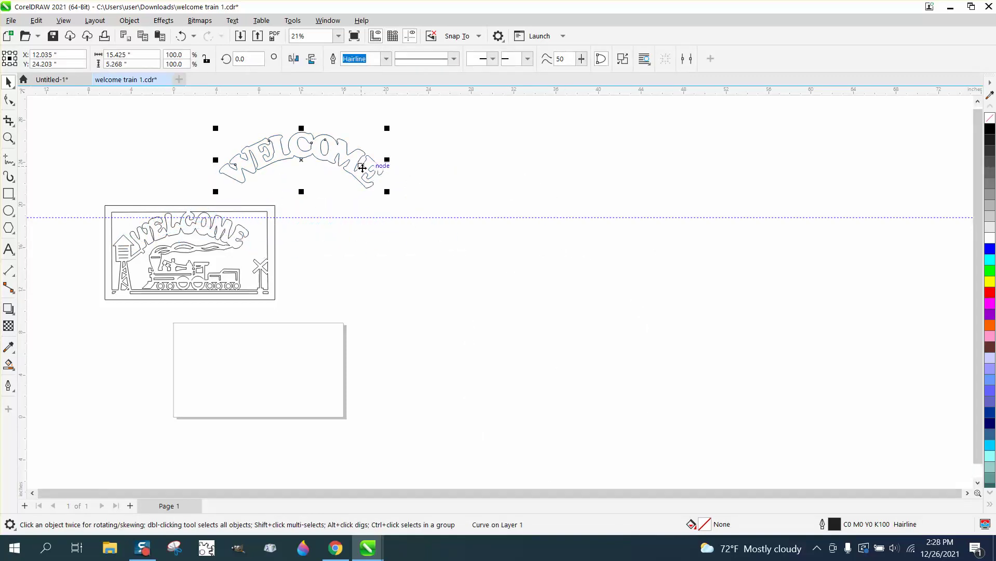
click(181, 37)
click(180, 37)
click(182, 38)
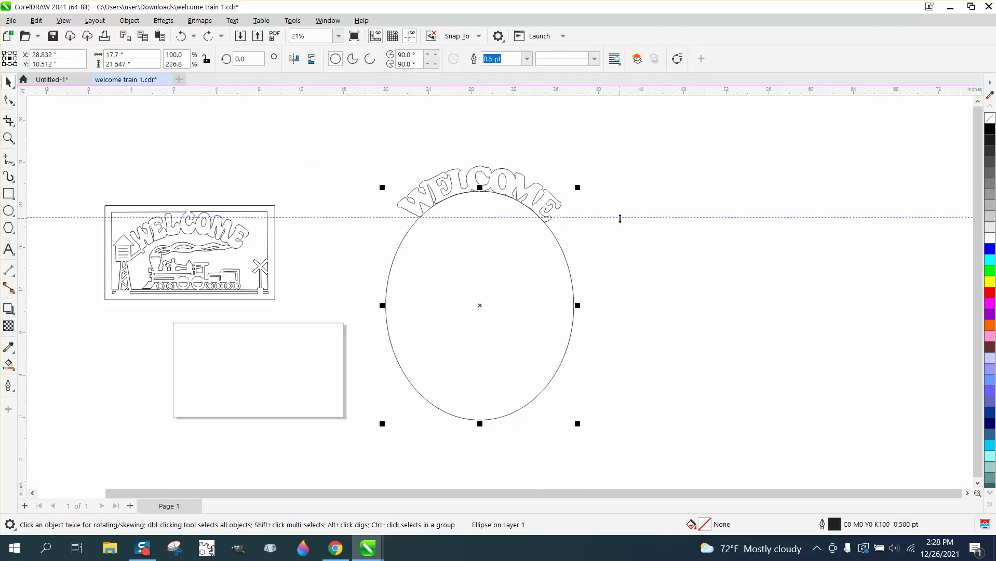
Step: Cross guidelines at the ellipse's center (28.832, 10.512 inches) and rotate the WELCOME lettering about that point to about 0.898 degrees
drag(616, 217, 480, 306)
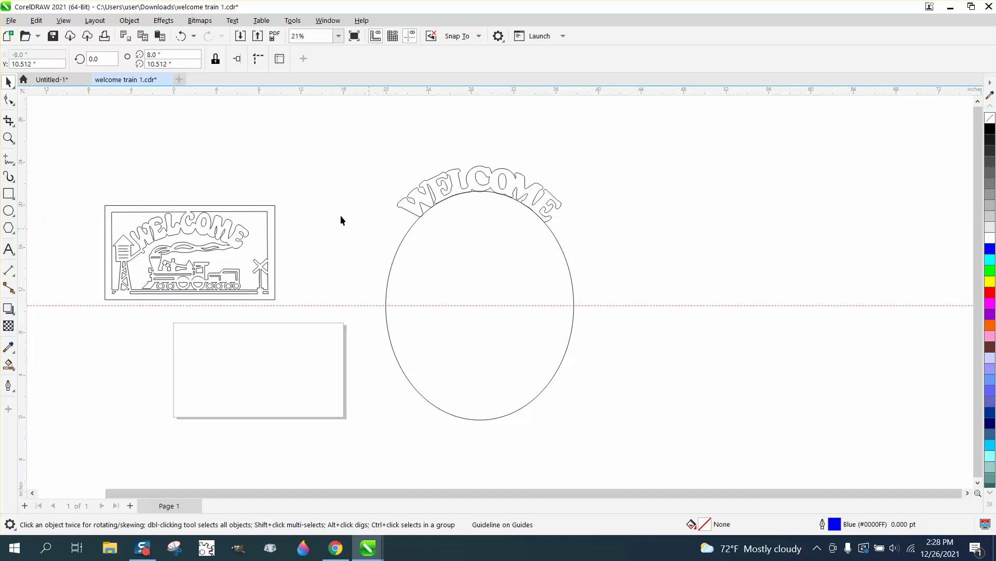
drag(24, 155, 480, 306)
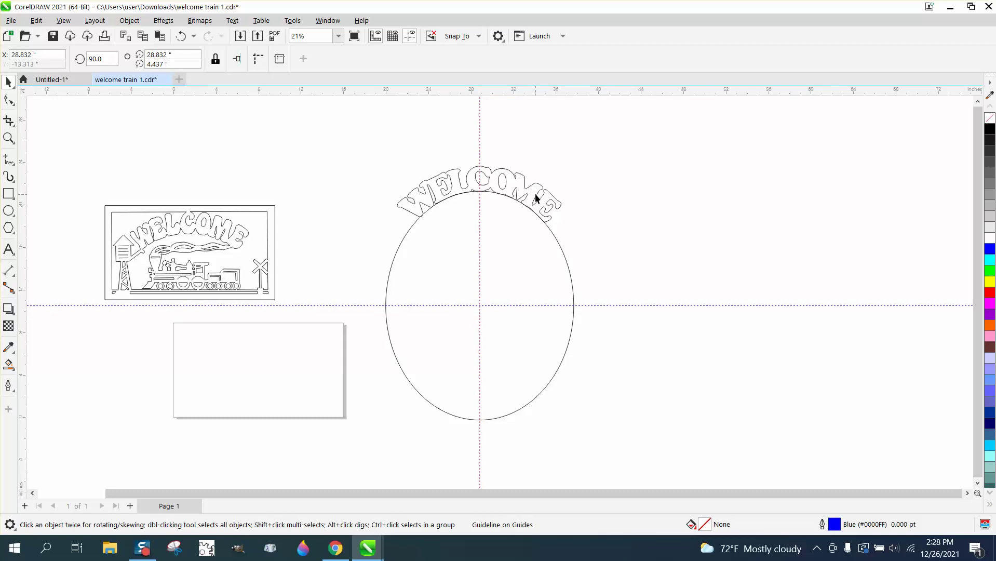
click(537, 198)
click(556, 196)
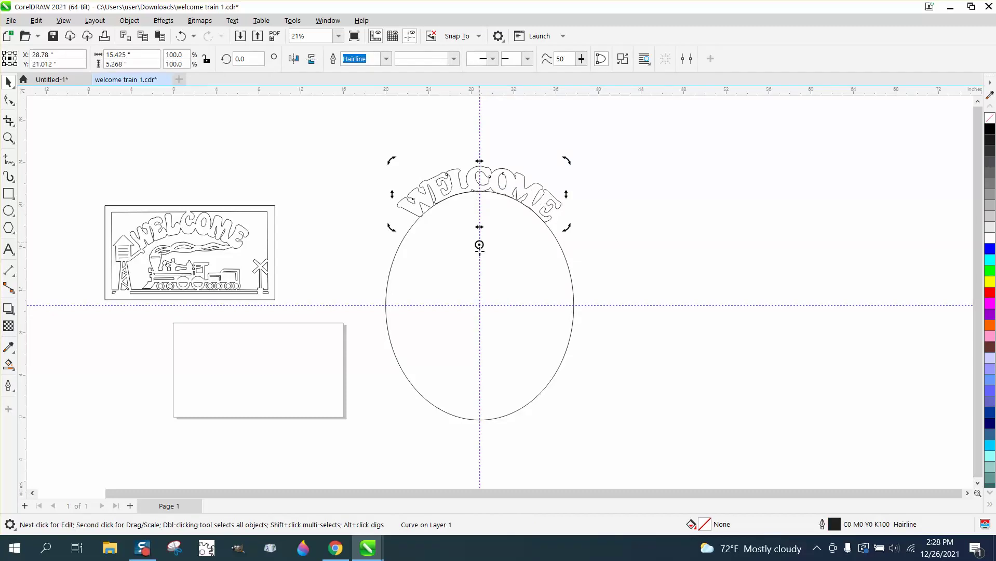
drag(480, 246, 480, 306)
mouse_move(567, 161)
mouse_down()
mouse_move(527, 151)
mouse_move(624, 173)
mouse_move(559, 149)
mouse_move(571, 156)
mouse_up()
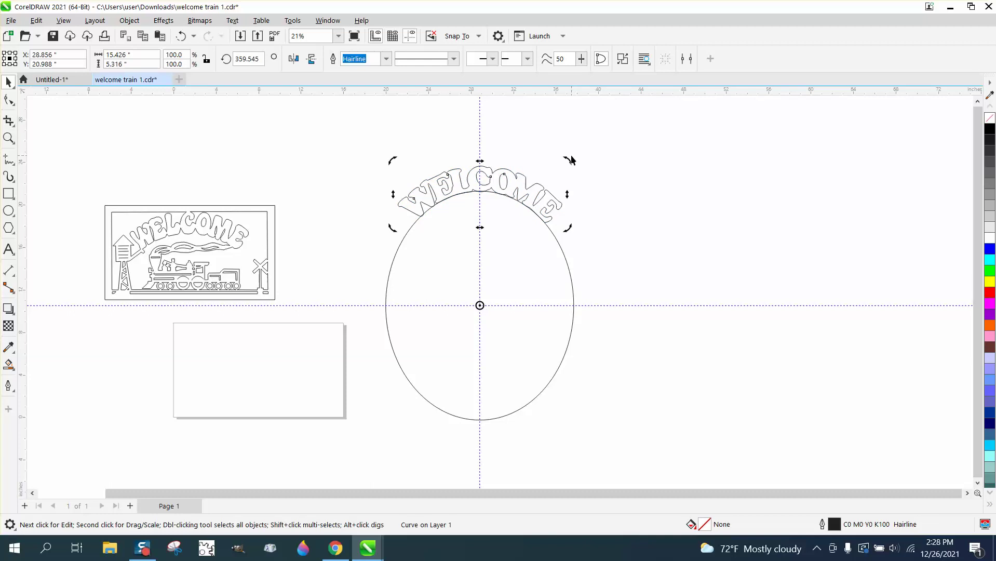
drag(570, 158, 565, 158)
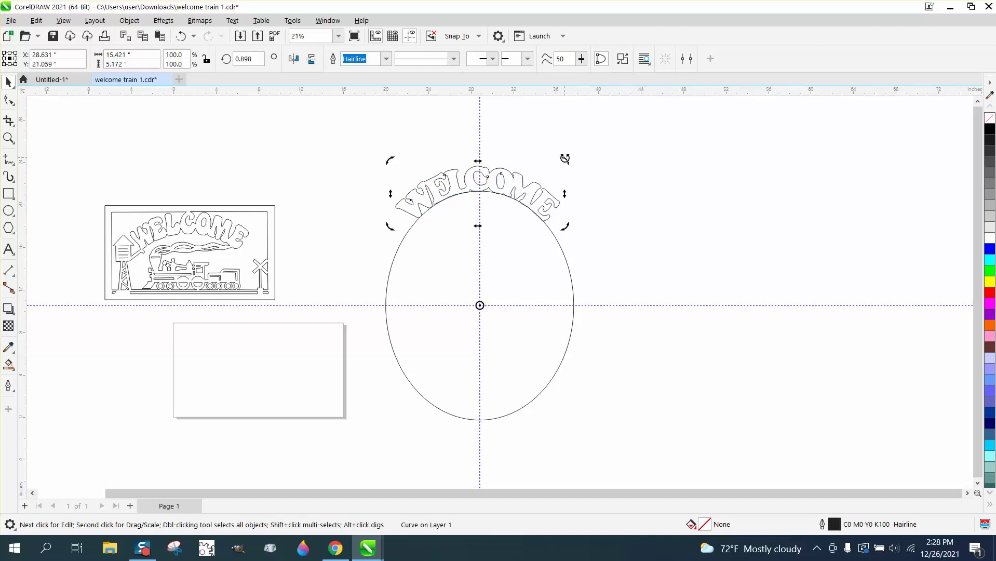
Step: Move the WELCOME lettering up and to the left, clear of the ellipse, and delete the ellipse
scroll(561, 192, down, 2)
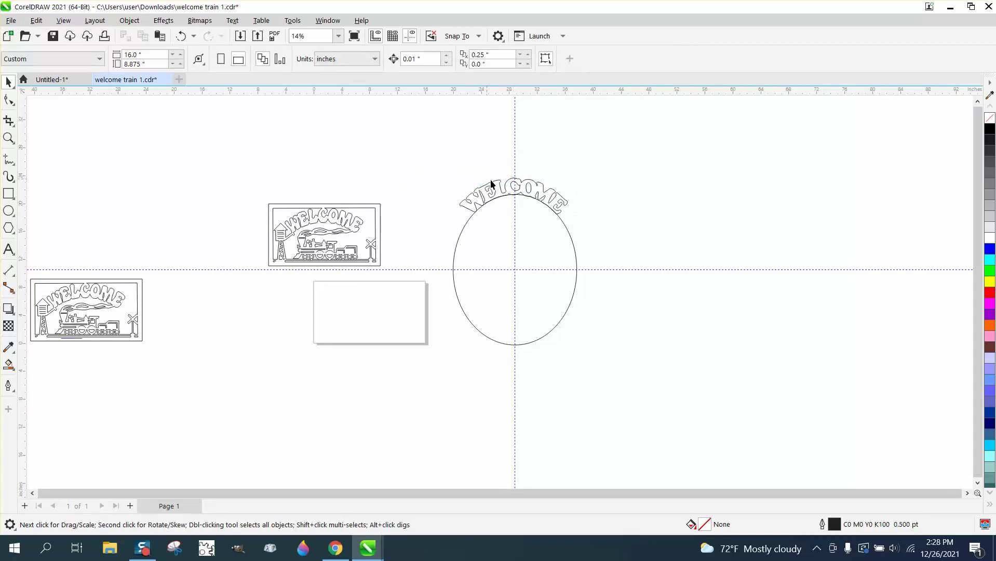
drag(516, 182, 462, 157)
click(470, 218)
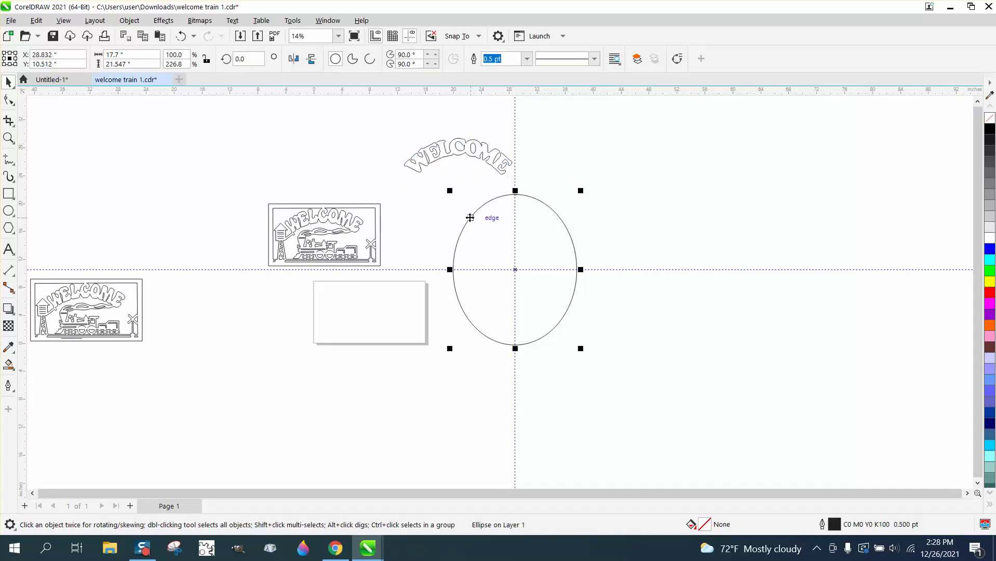
key(Delete)
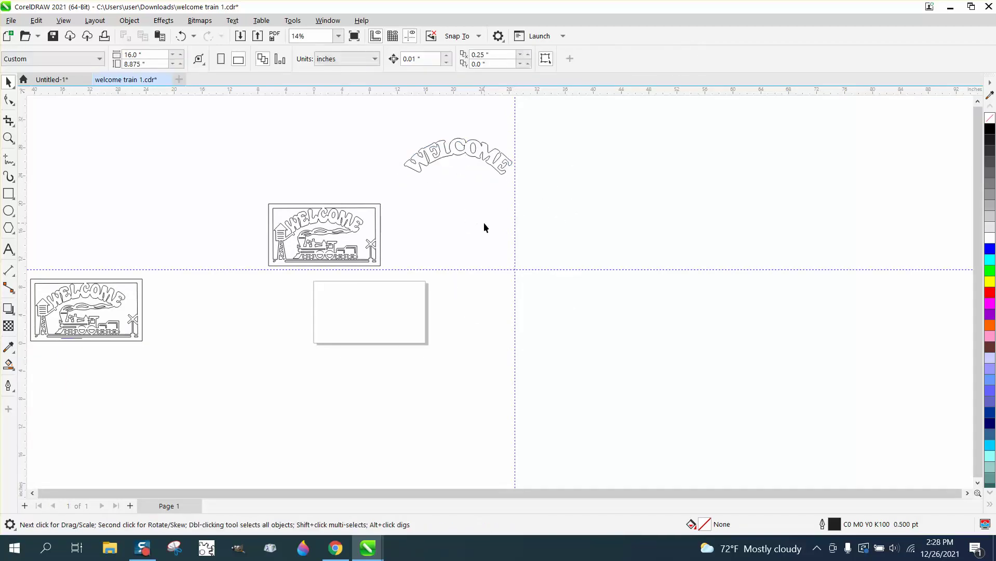
Step: Draw a rectangle about 18.677 by 10.116 inches beside the train sign and move the WELCOME lettering onto its upper edge
click(9, 138)
drag(545, 329, 543, 329)
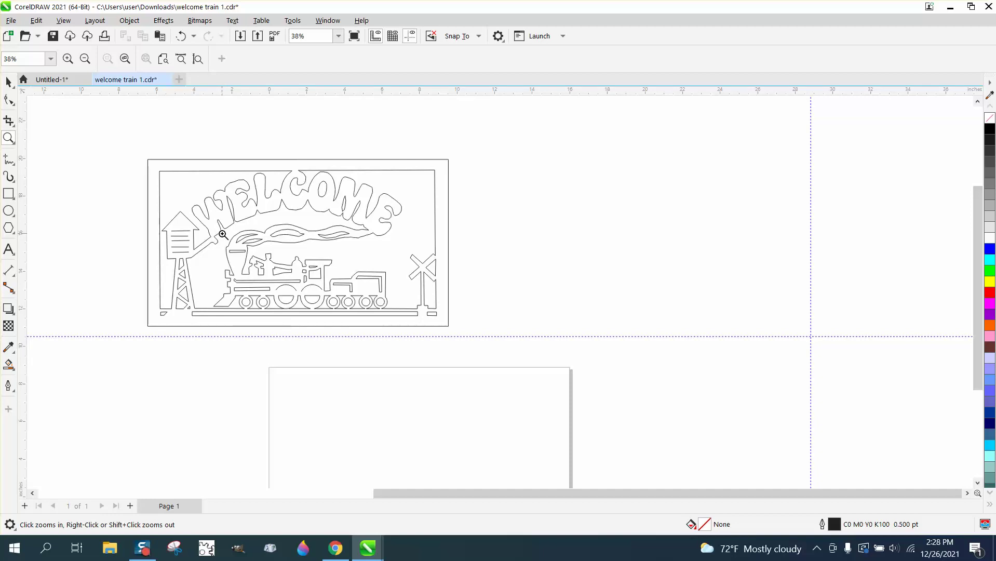
scroll(222, 235, down, 2)
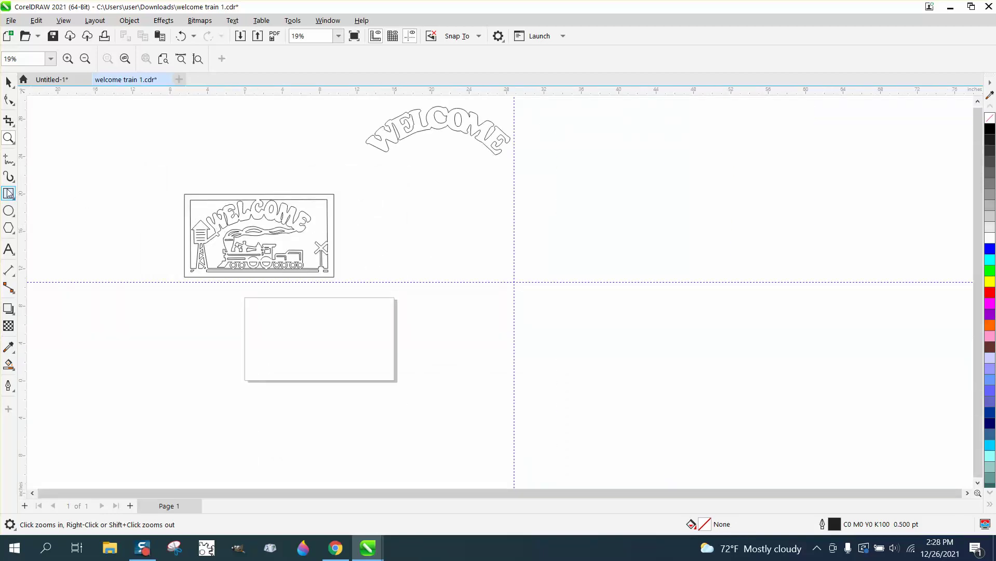
click(9, 194)
mouse_move(383, 183)
mouse_down()
mouse_move(493, 267)
mouse_move(558, 279)
mouse_up()
click(9, 82)
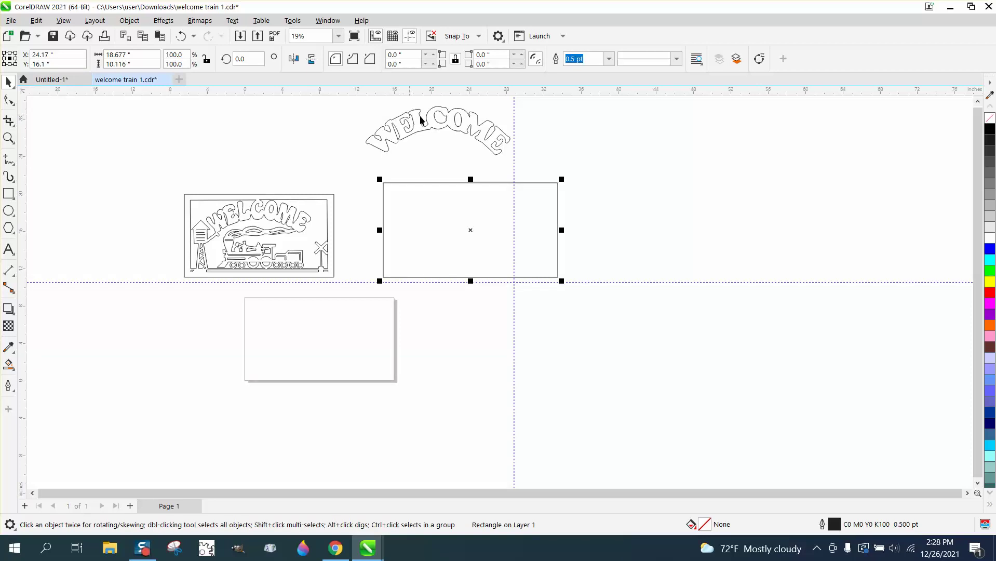
drag(442, 127, 473, 206)
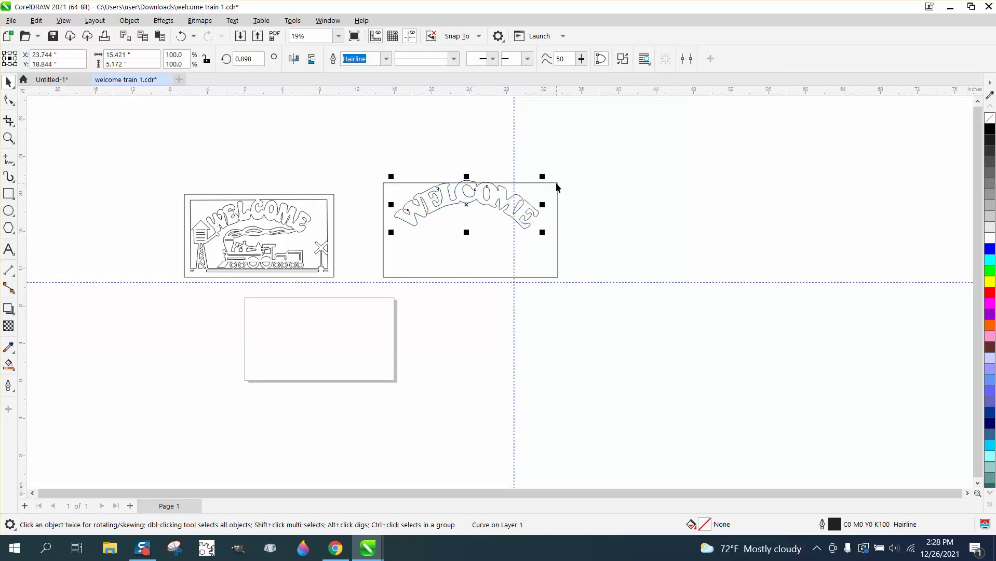
Step: Make an enlarged copy of the rectangle, about 20.177 by 11.833 inches, and move it to the right of the original
click(557, 185)
drag(557, 182, 557, 183)
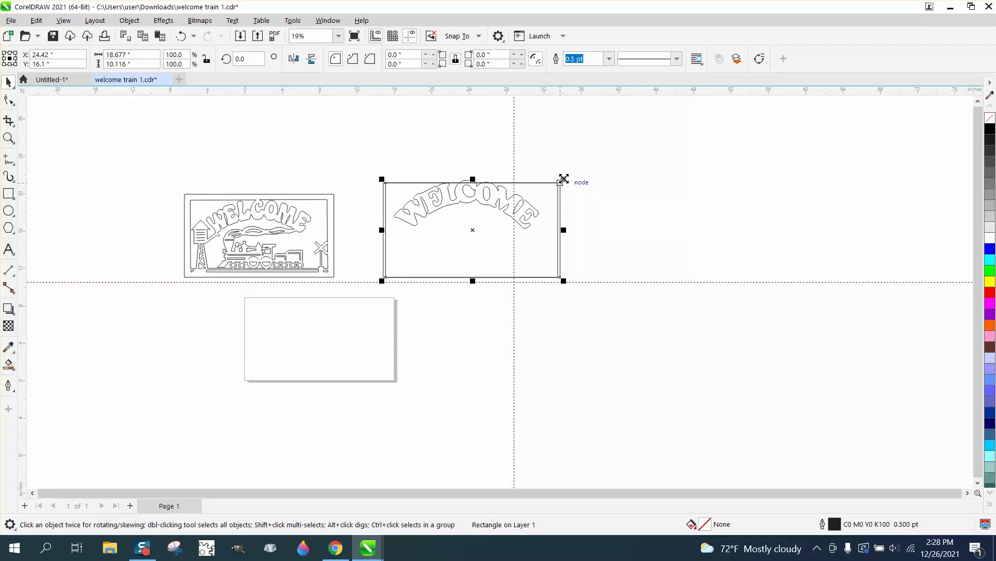
drag(563, 178, 579, 164)
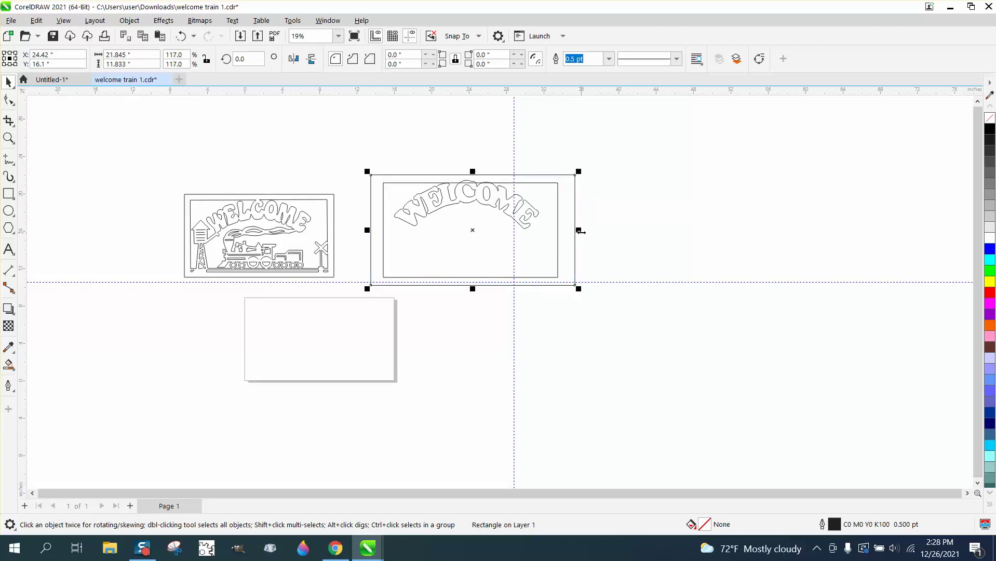
drag(580, 231, 571, 230)
drag(369, 231, 375, 231)
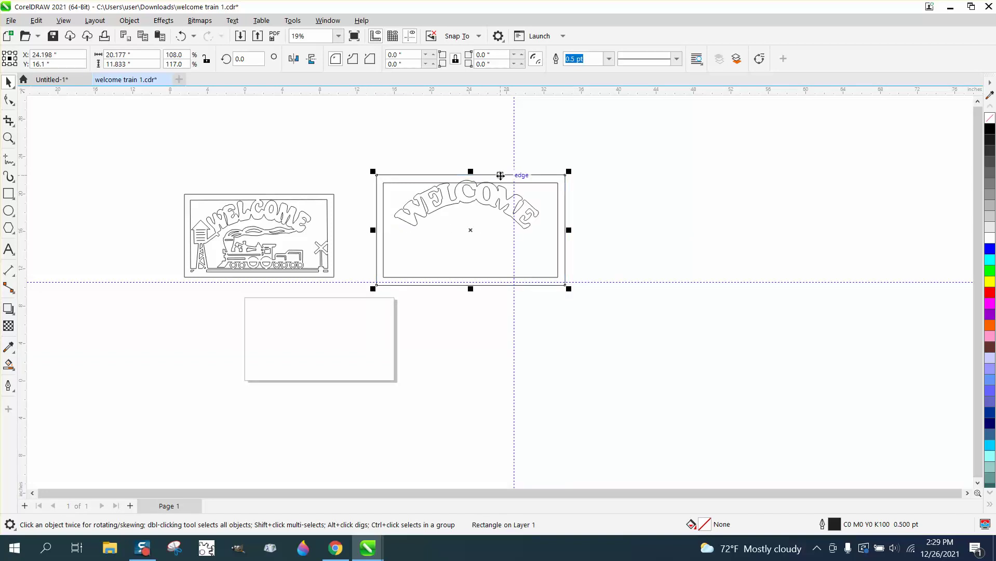
drag(500, 176, 737, 178)
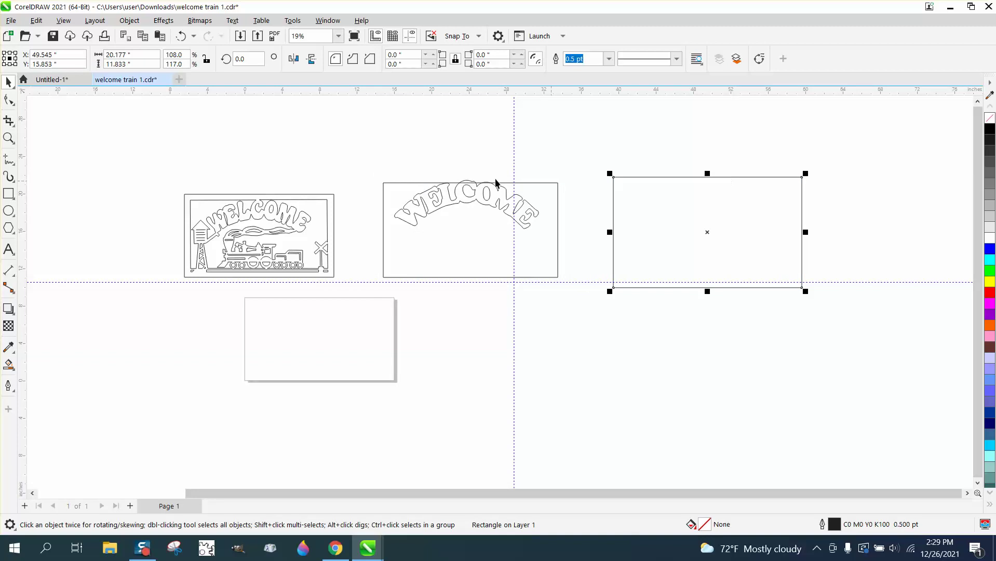
Step: Nudge the WELCOME lettering down to a Y position of 18.654 inches so its top just overlaps the rectangle's upper edge
click(13, 141)
click(666, 328)
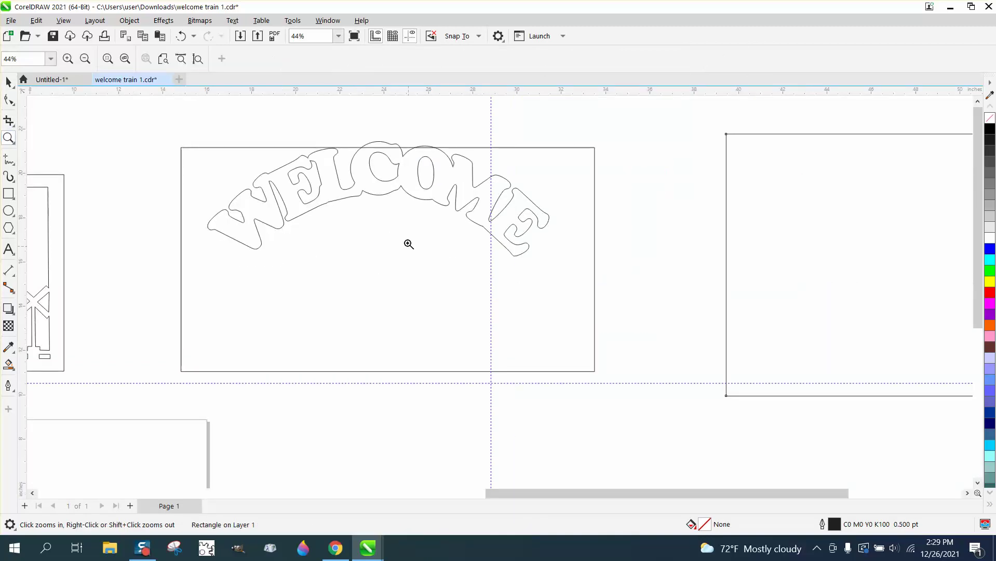
click(9, 83)
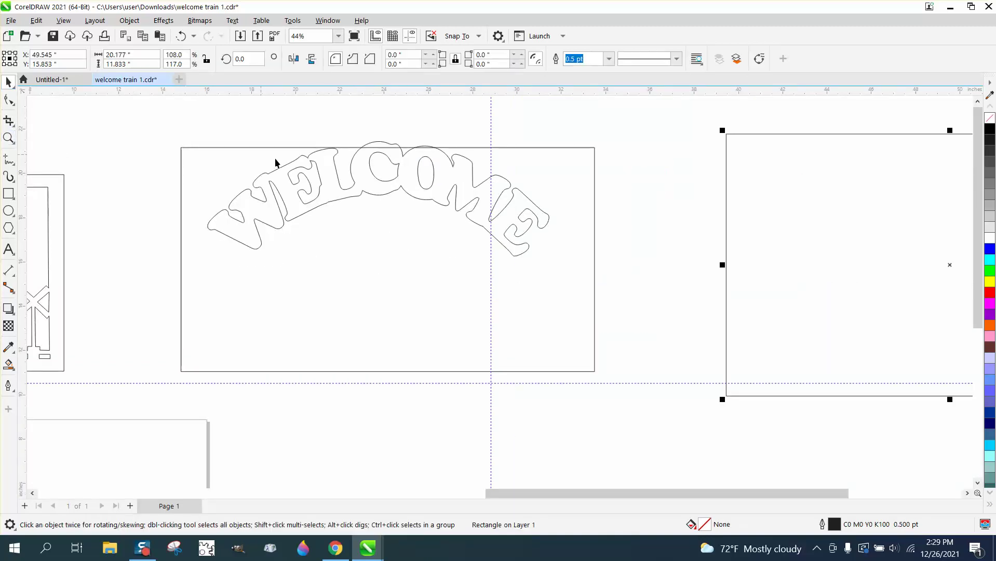
click(384, 187)
click(384, 114)
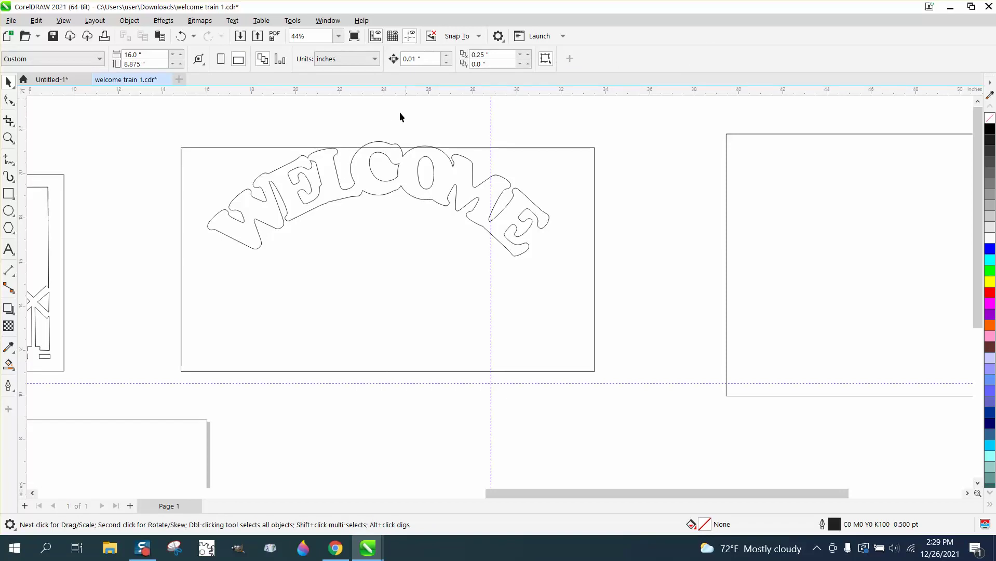
drag(548, 281, 564, 289)
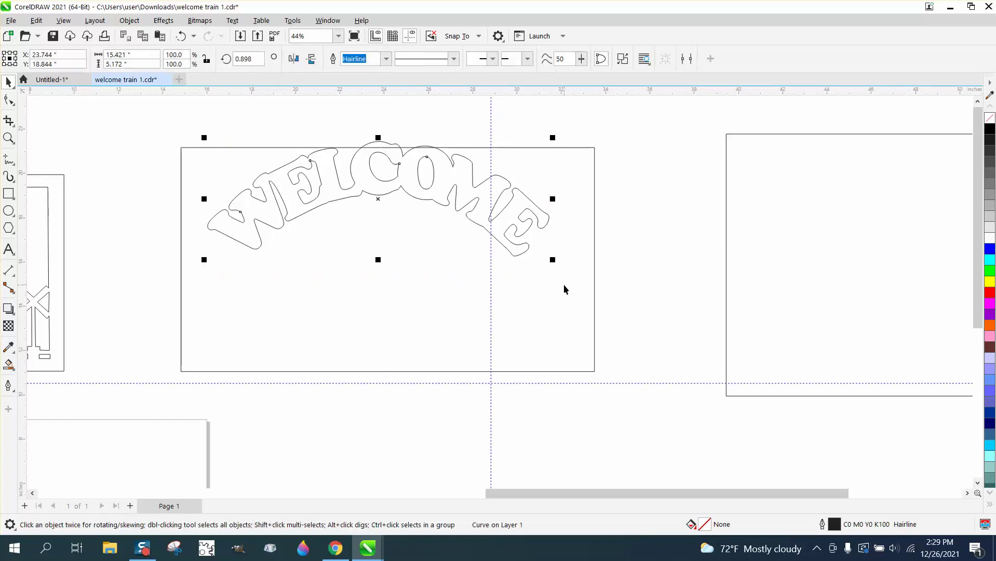
key(Down)
key(Down)
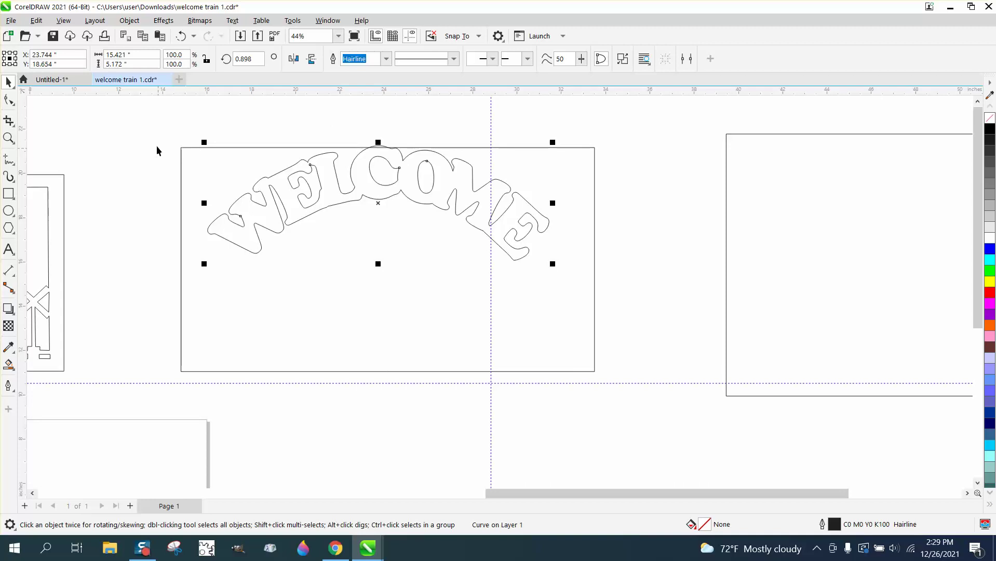
Step: Try Weld and Back Minus Front on the WELCOME lettering and its rectangle, undoing each operation
drag(155, 132, 674, 389)
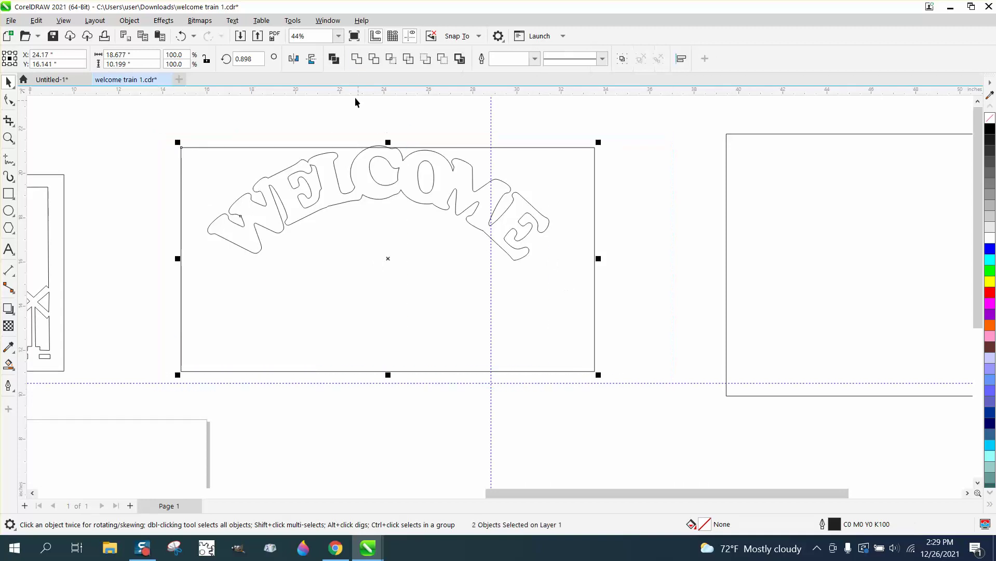
click(358, 58)
click(181, 36)
click(442, 59)
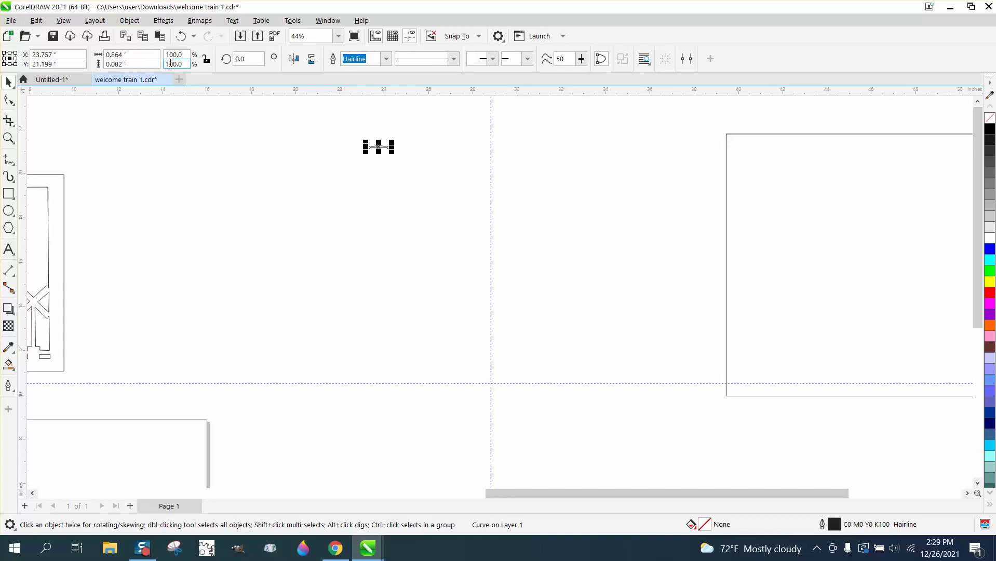
click(181, 36)
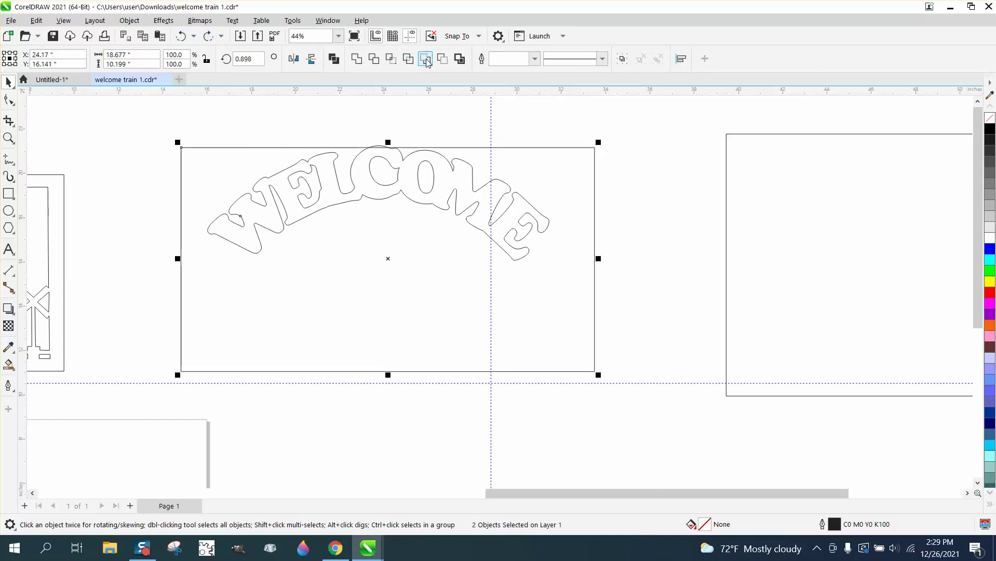
Step: Try Front Minus Back on the WELCOME lettering and its rectangle, and undo it
click(428, 63)
click(422, 112)
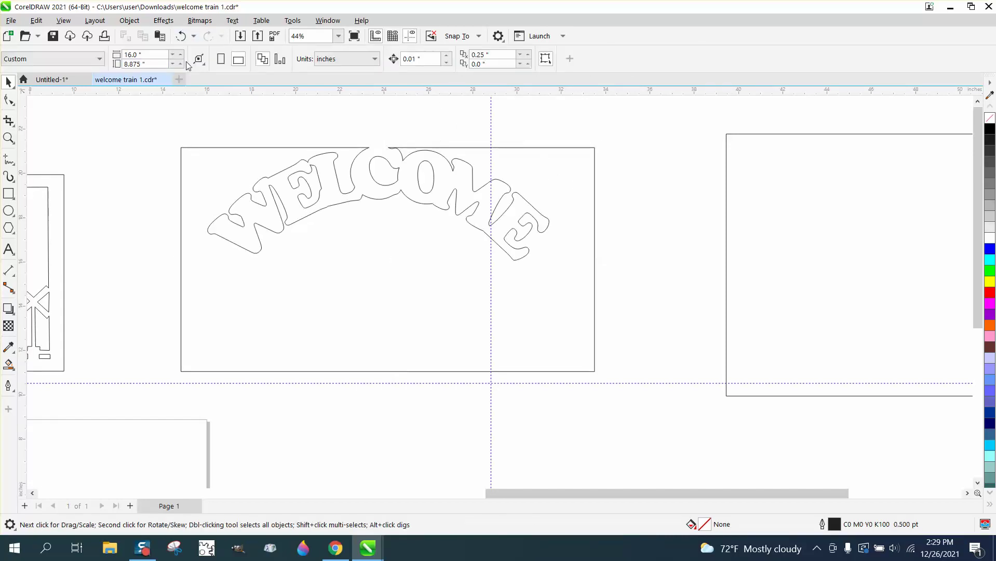
click(180, 35)
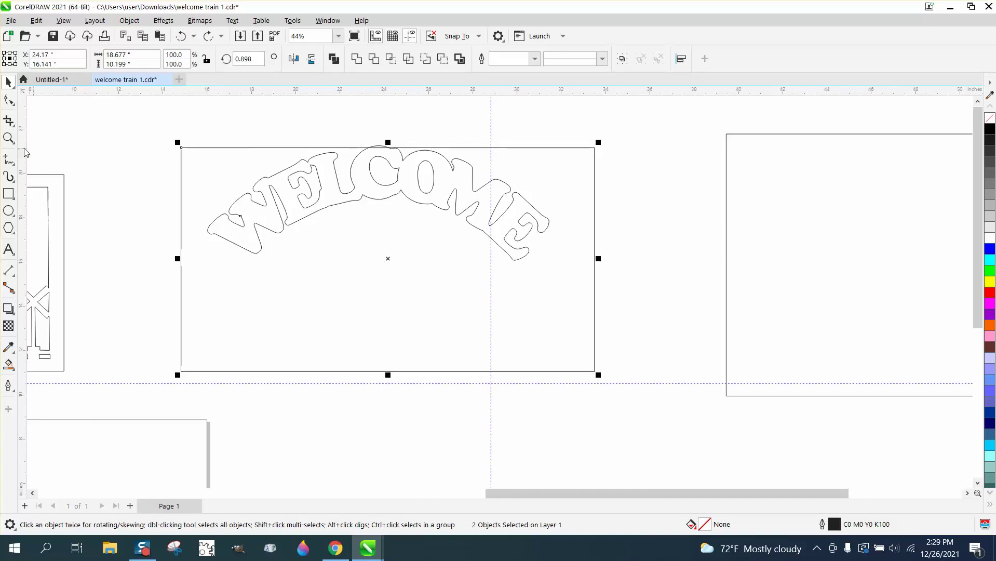
Step: Remove the overlapping segments where the top of the letter C crosses the rectangle's upper edge with Virtual Segment Delete
click(9, 138)
drag(254, 122, 577, 249)
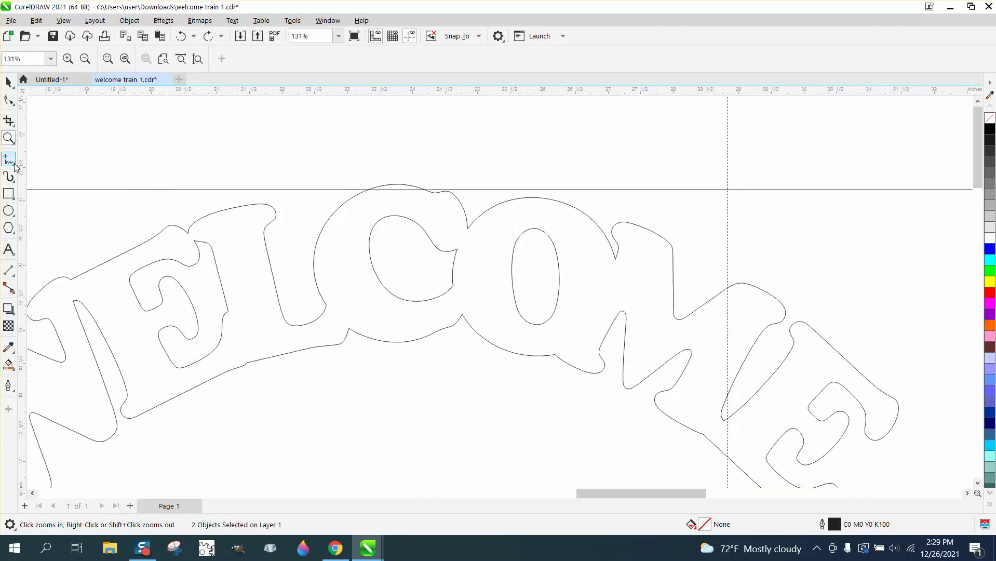
click(10, 124)
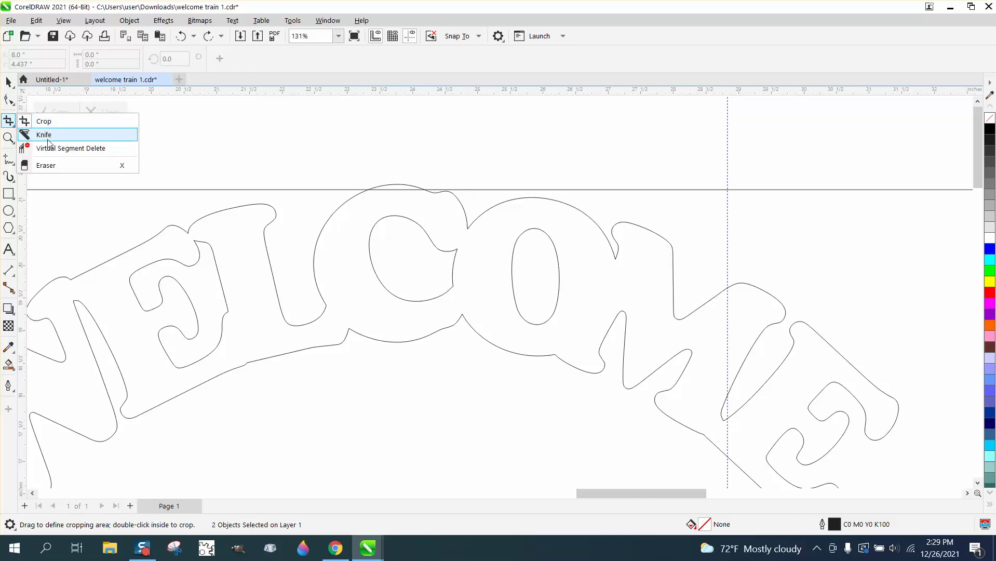
click(42, 162)
drag(402, 177, 416, 193)
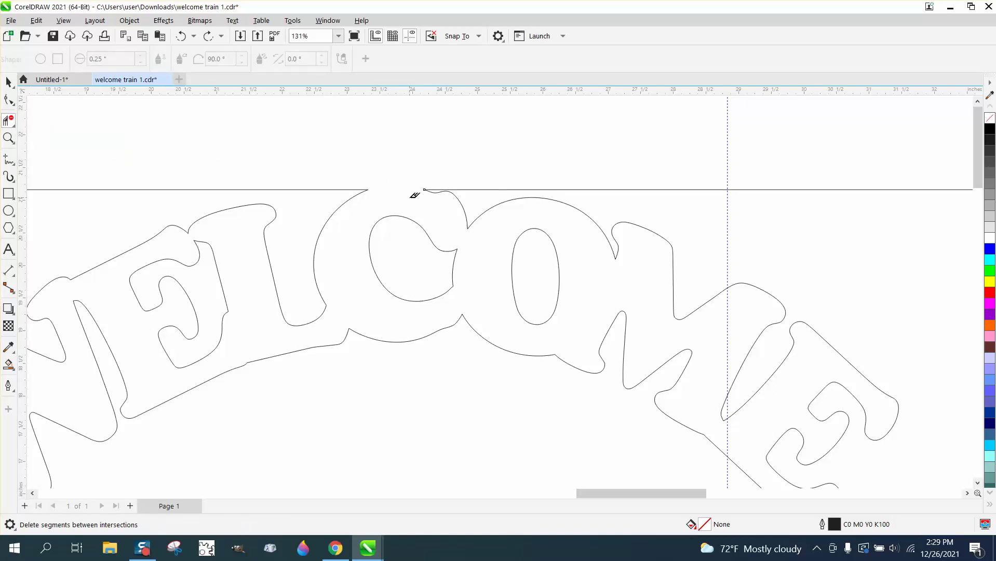
scroll(386, 189, down, 4)
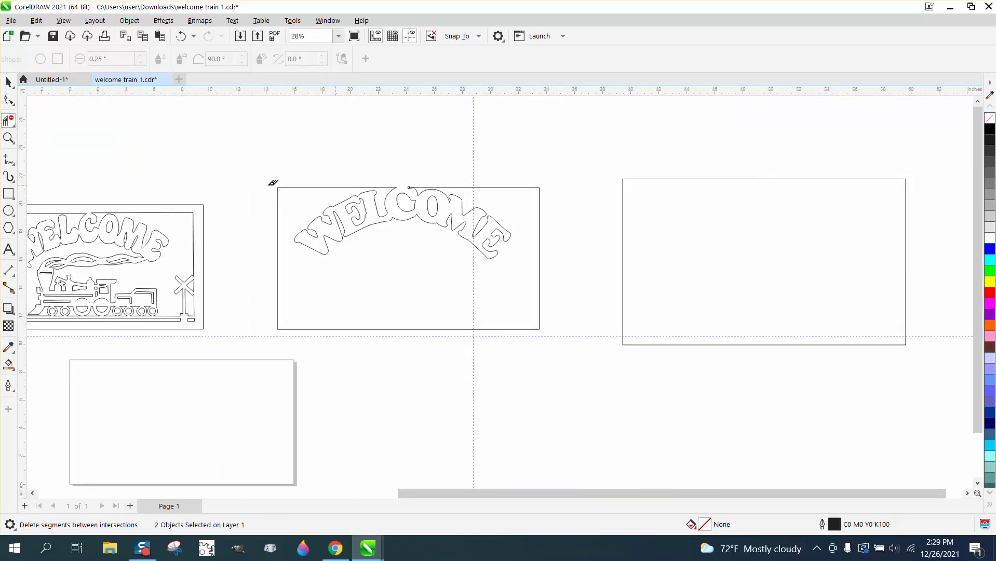
Step: Group the WELCOME lettering with its rectangle, and center the group and the larger rectangle on the page
click(9, 82)
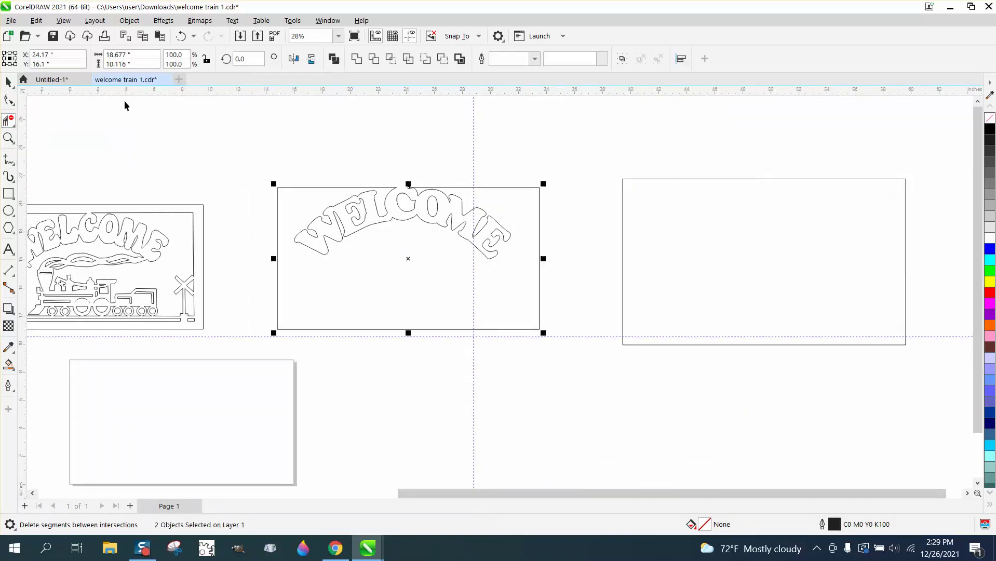
click(624, 206)
scroll(629, 207, down, 1)
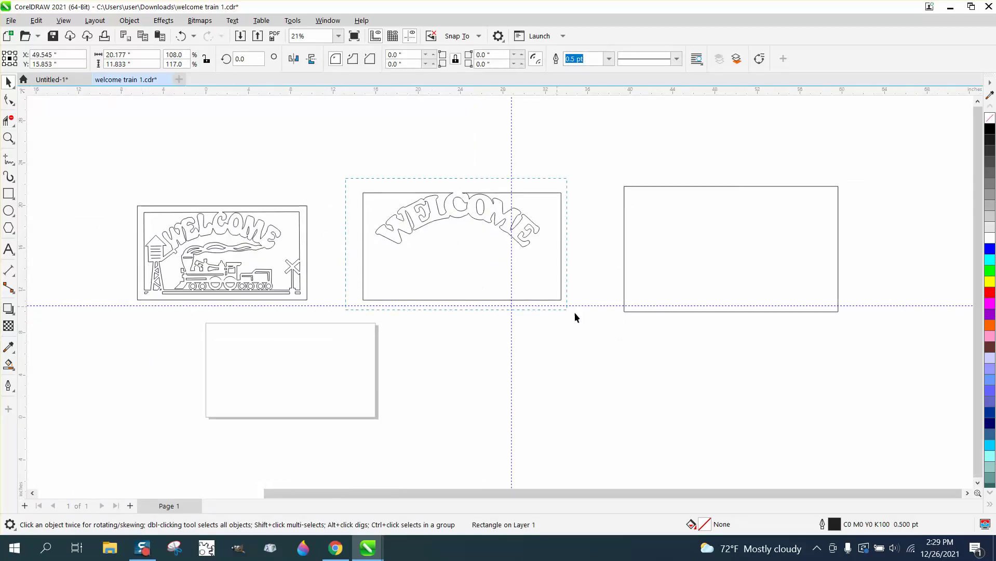
drag(575, 317, 582, 319)
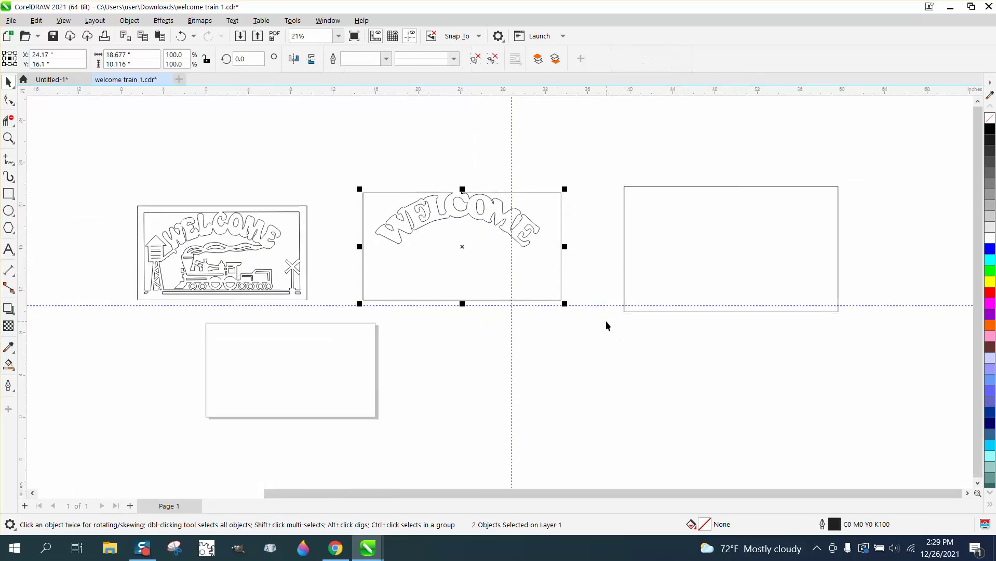
key(ctrl+g)
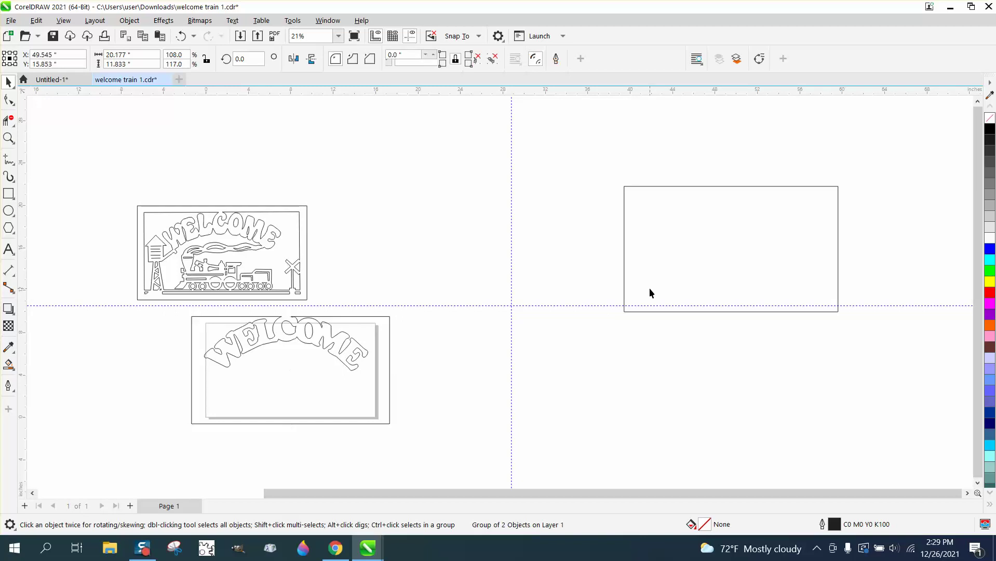
click(649, 289)
key(p)
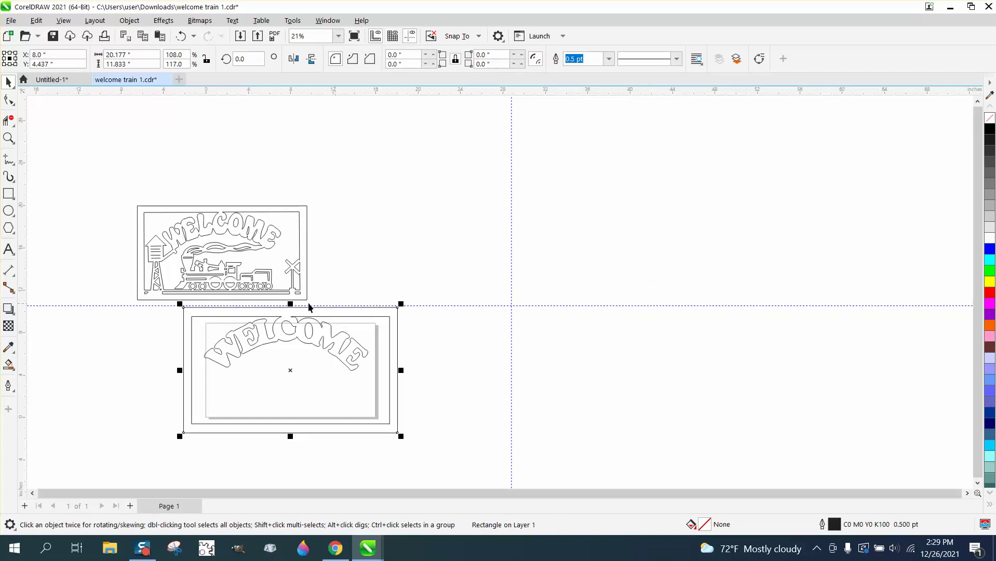
Step: Smart-fill the region between the two rectangles including the WELCOME lettering, and move the resulting shape beside the train sign
click(8, 364)
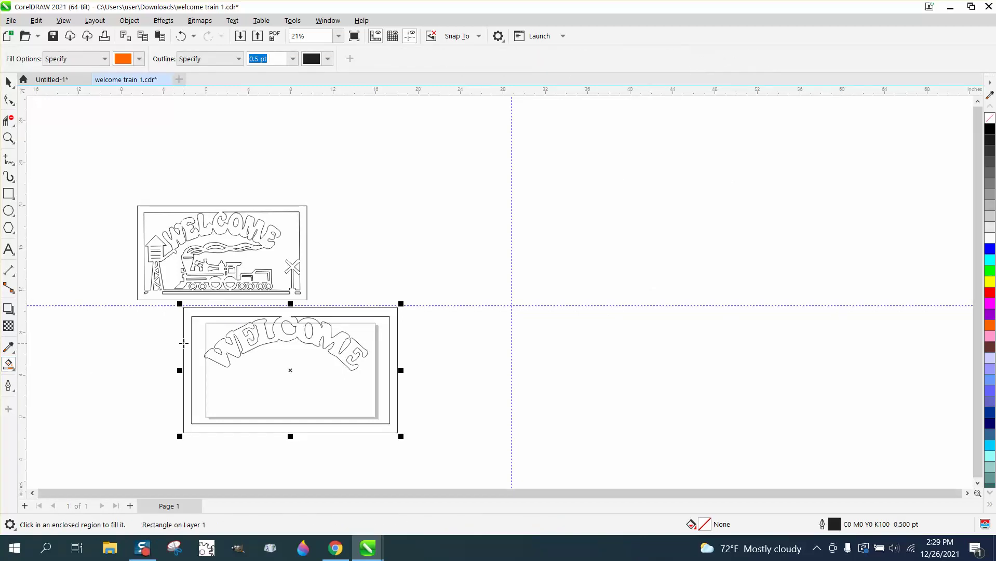
click(184, 343)
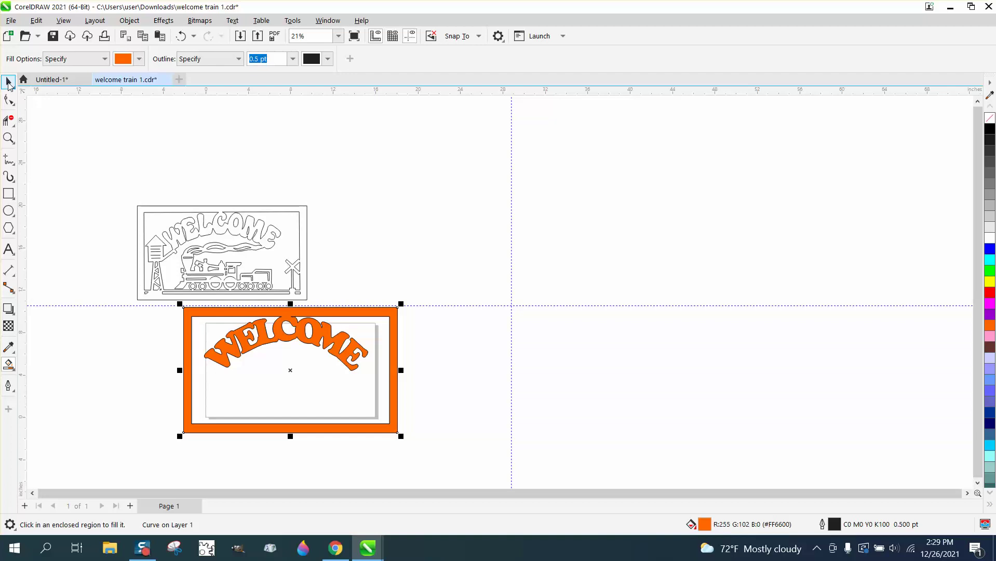
click(9, 82)
drag(291, 373, 457, 230)
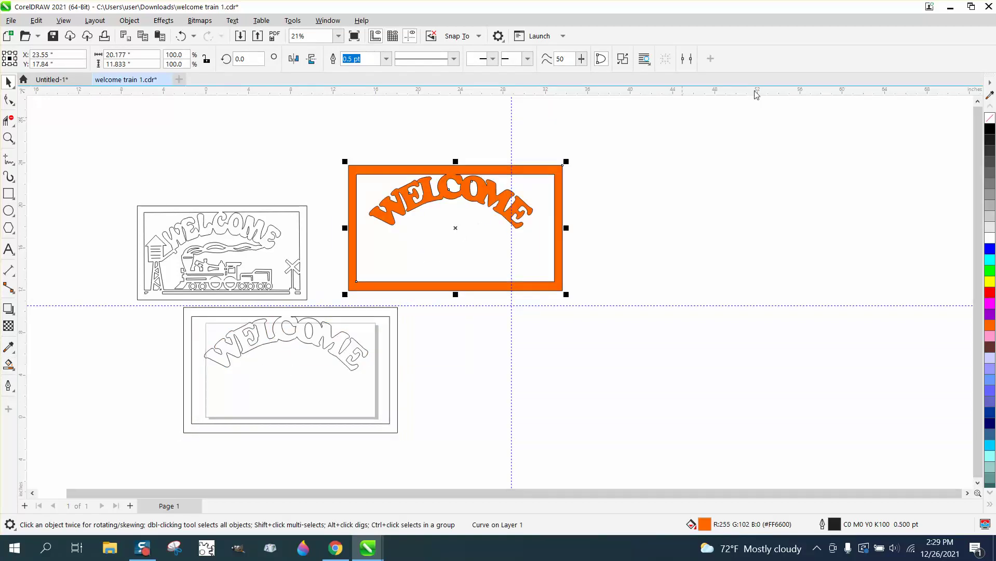
Step: Give the joined frame and lettering shape no fill and a red outline
click(991, 123)
right_click(990, 293)
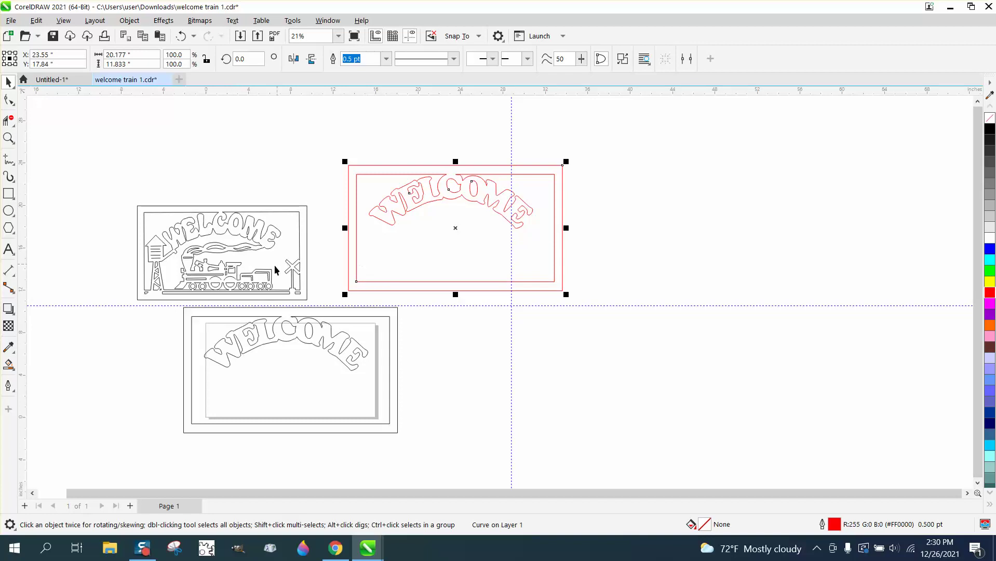
Step: Examine the train, WELCOME lettering and smoke outlines of the train sign up close
click(8, 137)
drag(127, 235, 346, 330)
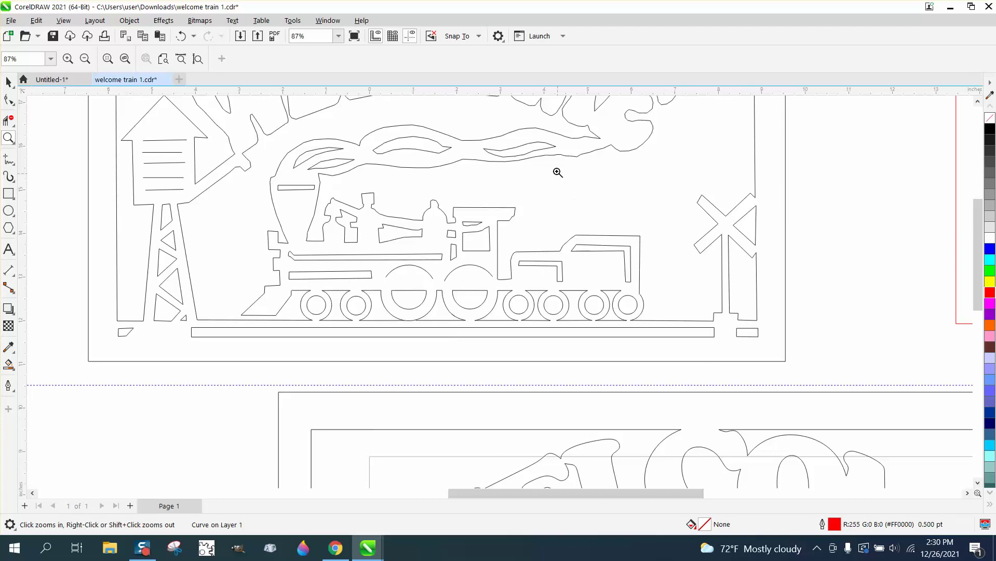
scroll(545, 212, down, 3)
scroll(537, 216, down, 1)
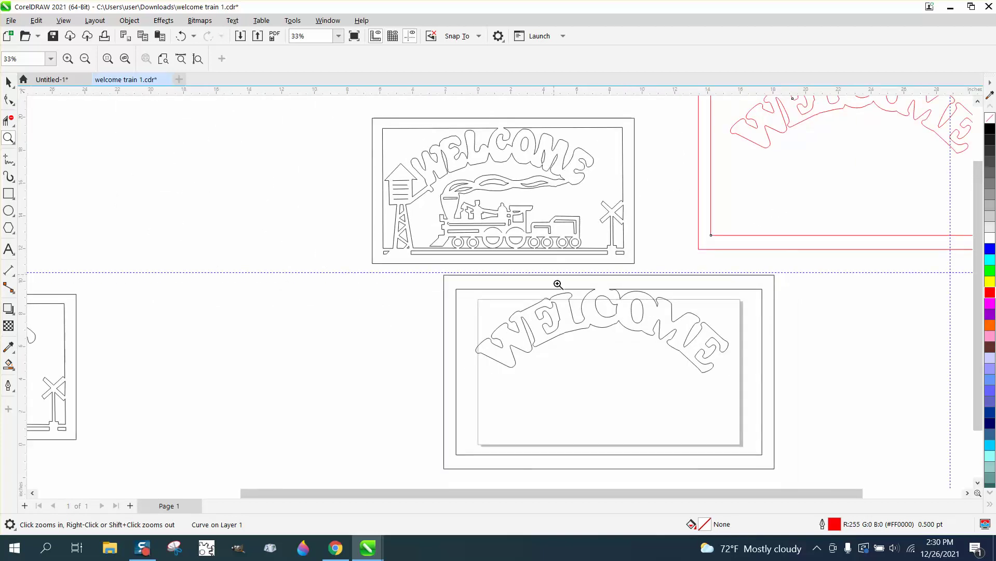
drag(560, 171, 561, 173)
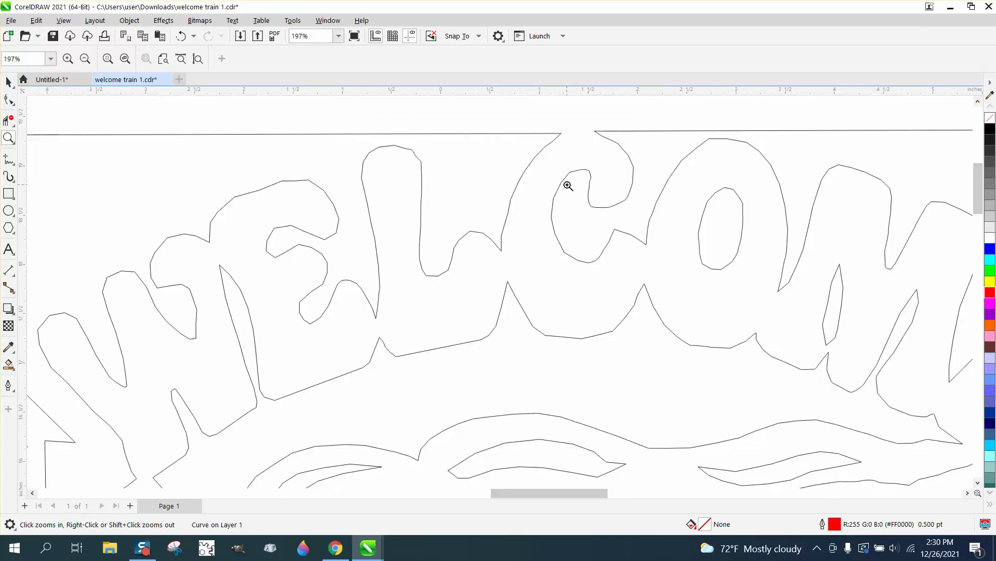
scroll(565, 186, down, 4)
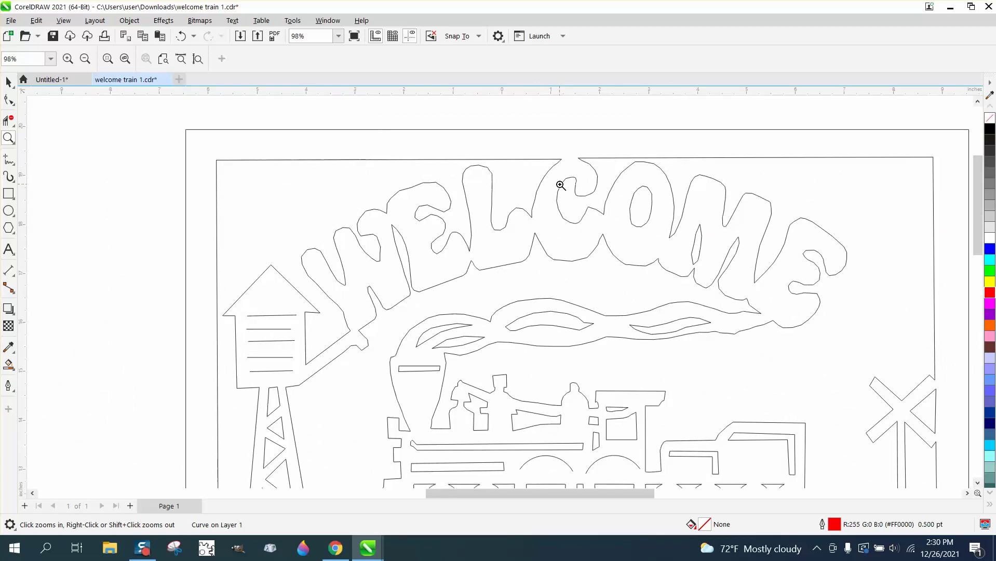
drag(473, 250, 631, 320)
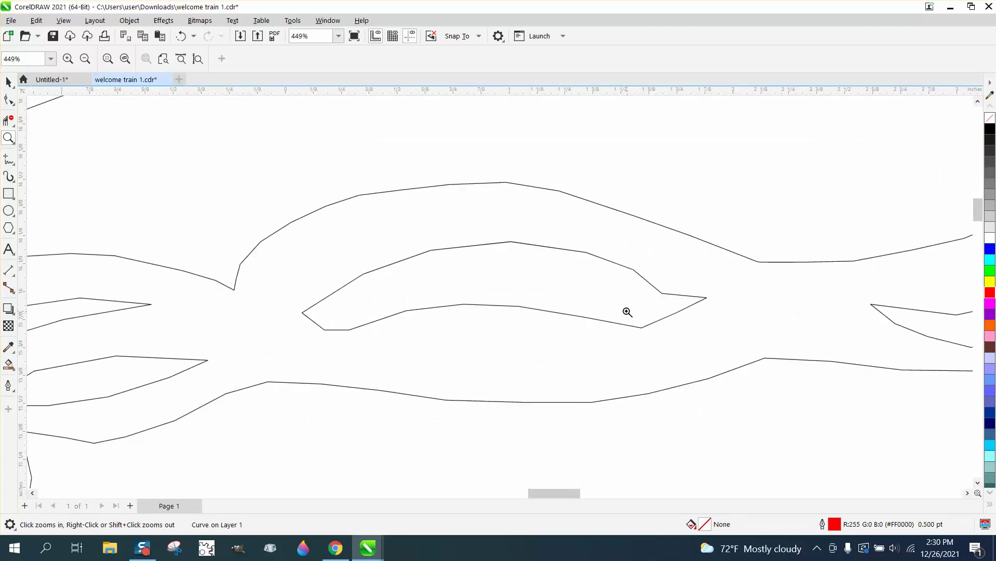
scroll(563, 191, down, 2)
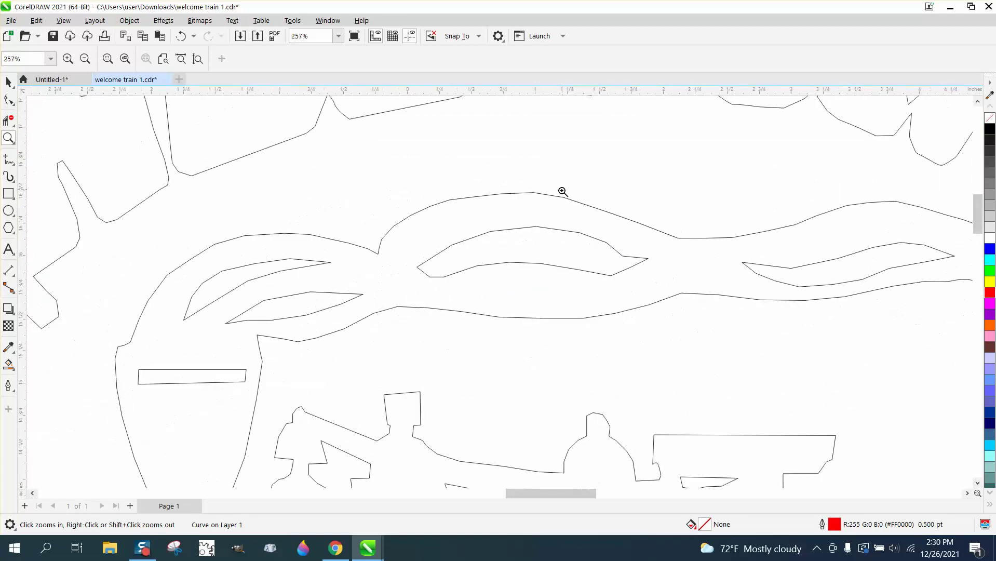
Step: Smooth the two small smoke cutouts above the smokestack using the Smooth tool with a 1 inch nib
click(13, 108)
click(14, 106)
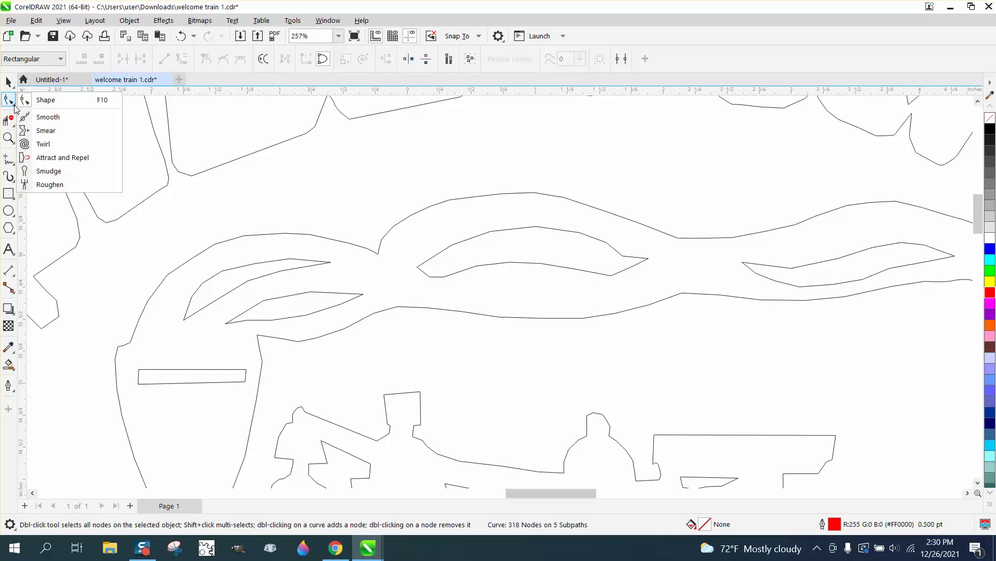
click(47, 115)
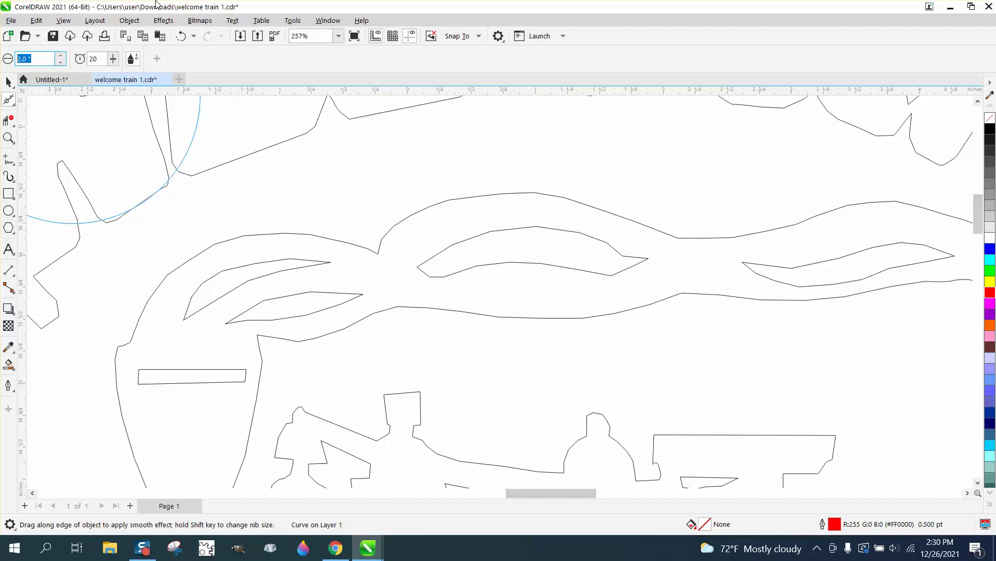
text(1)
key(Return)
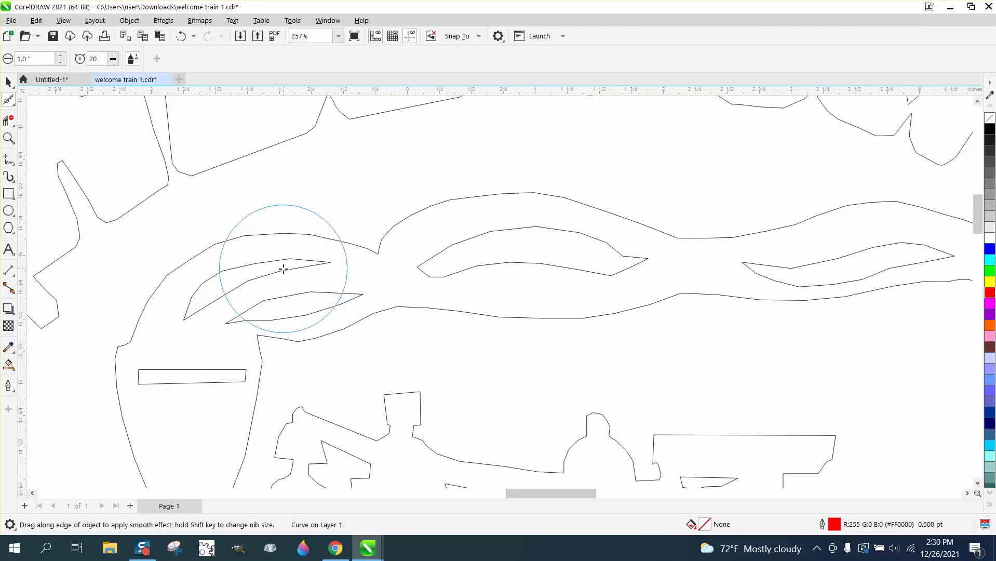
mouse_move(283, 269)
mouse_down()
mouse_move(309, 263)
mouse_move(219, 294)
mouse_move(230, 279)
mouse_move(259, 284)
mouse_move(304, 316)
mouse_move(325, 301)
mouse_move(283, 314)
mouse_up()
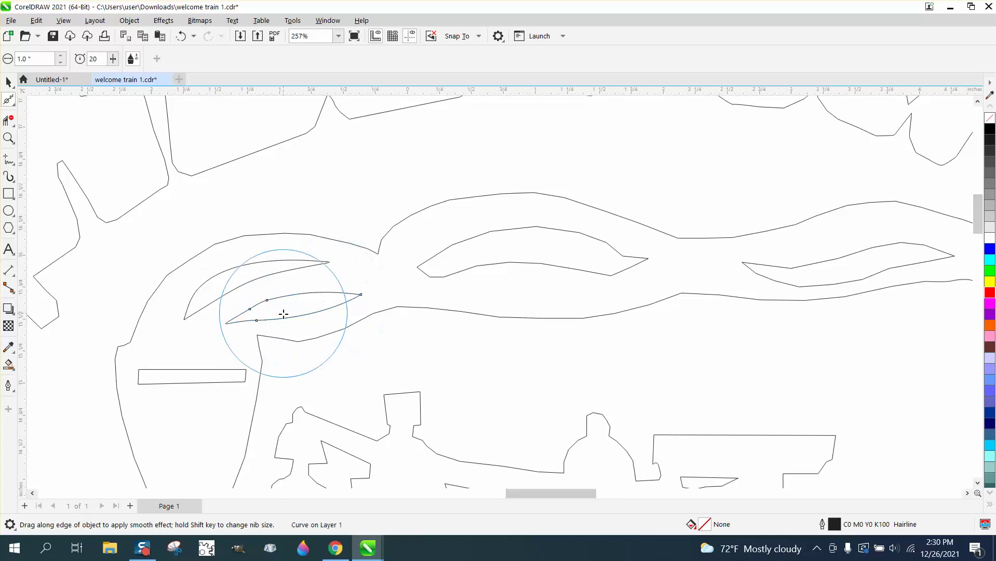
Step: Smooth the middle and far-right smoke cutouts and the smoke plume's upper and lower edges, continuing down the smokestack
click(450, 274)
mouse_move(596, 238)
mouse_down()
mouse_move(610, 259)
mouse_move(590, 241)
mouse_move(501, 245)
mouse_move(486, 264)
mouse_move(591, 257)
mouse_move(529, 202)
mouse_move(445, 223)
mouse_move(408, 249)
mouse_move(318, 237)
mouse_move(221, 251)
mouse_move(163, 304)
mouse_move(229, 240)
mouse_move(331, 249)
mouse_move(494, 197)
mouse_move(714, 220)
mouse_move(865, 201)
mouse_move(837, 194)
mouse_up()
click(574, 203)
scroll(585, 200, down, 1)
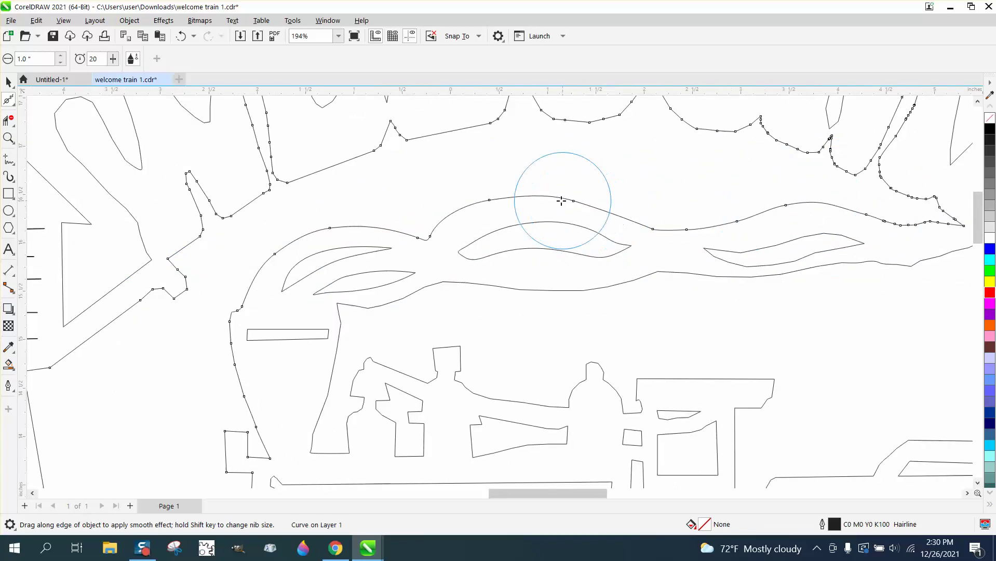
mouse_move(589, 200)
mouse_down()
mouse_move(730, 214)
mouse_move(747, 234)
mouse_move(770, 208)
mouse_move(919, 218)
mouse_move(832, 222)
mouse_move(863, 218)
mouse_up()
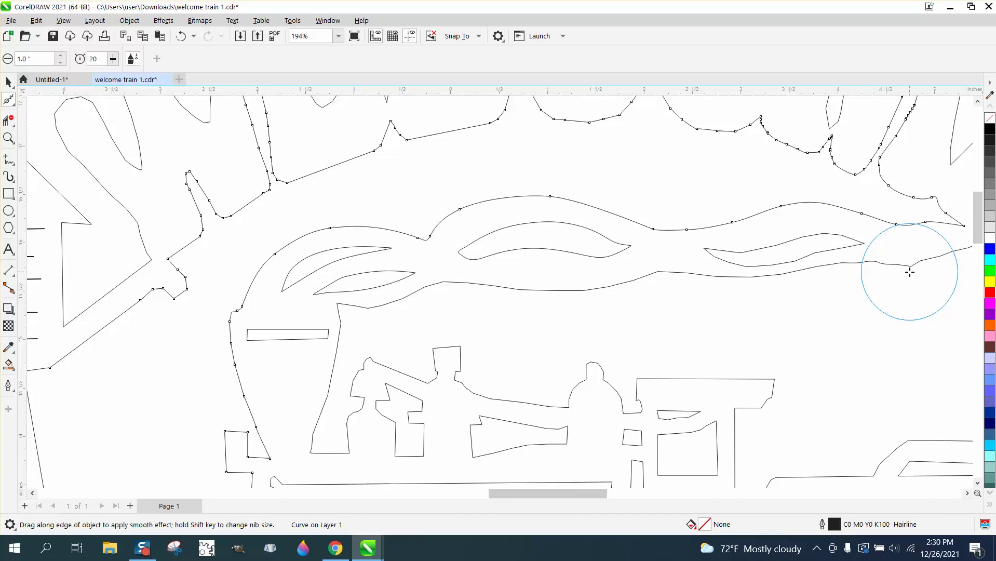
mouse_move(909, 268)
mouse_down()
mouse_move(686, 284)
mouse_move(564, 321)
mouse_move(554, 304)
mouse_move(426, 295)
mouse_move(395, 312)
mouse_move(363, 310)
mouse_move(430, 297)
mouse_move(351, 316)
mouse_move(320, 399)
mouse_move(344, 396)
mouse_up()
mouse_move(508, 321)
mouse_down()
mouse_move(499, 283)
mouse_move(748, 285)
mouse_move(784, 259)
mouse_move(730, 269)
mouse_move(827, 229)
mouse_move(858, 234)
mouse_move(760, 255)
mouse_move(863, 245)
mouse_move(680, 260)
mouse_up()
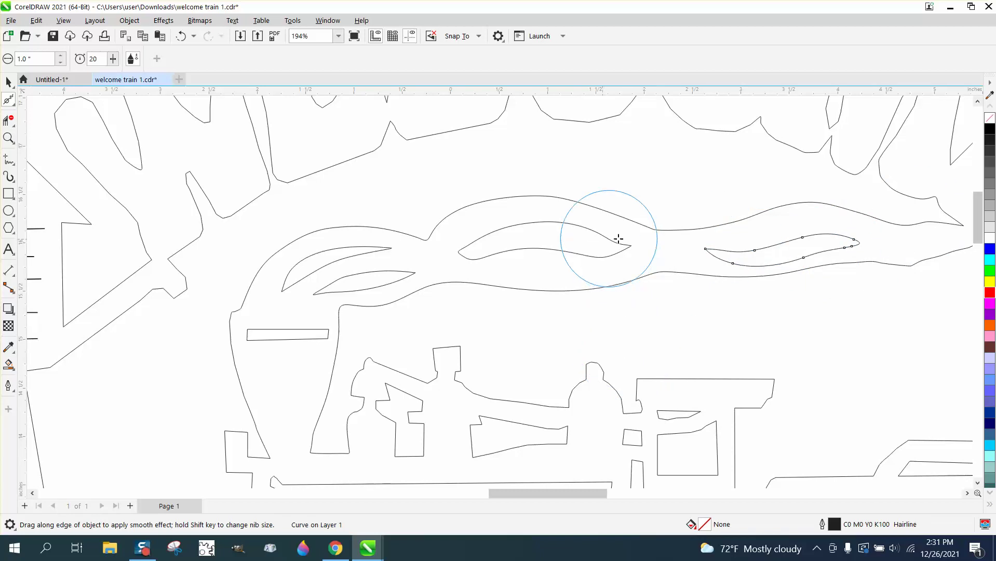
Step: Delete the lower four horizontal lines on the water tower of the train sign, keeping the uppermost one
scroll(410, 239, down, 1)
scroll(483, 302, down, 1)
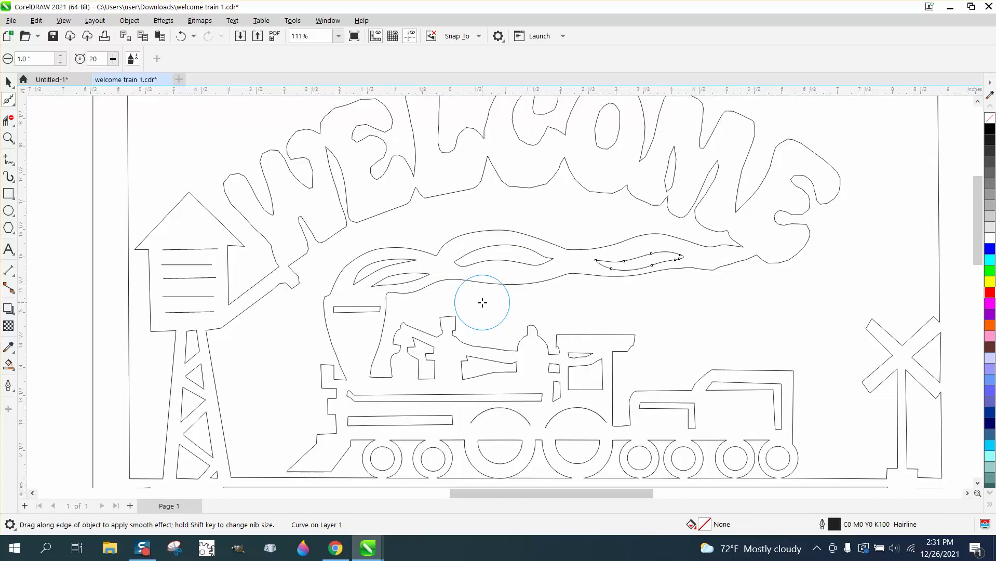
click(8, 138)
drag(133, 225, 309, 348)
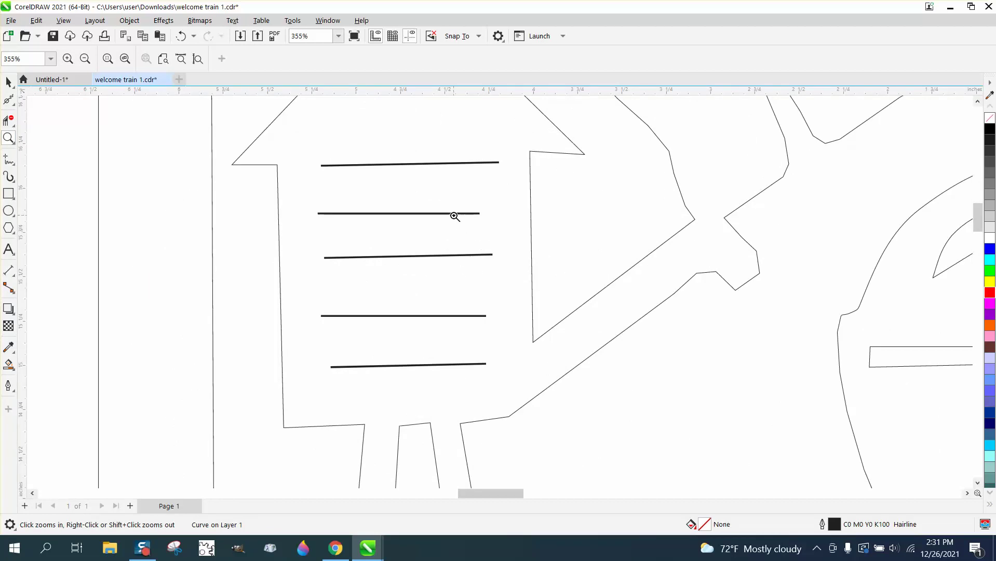
click(9, 82)
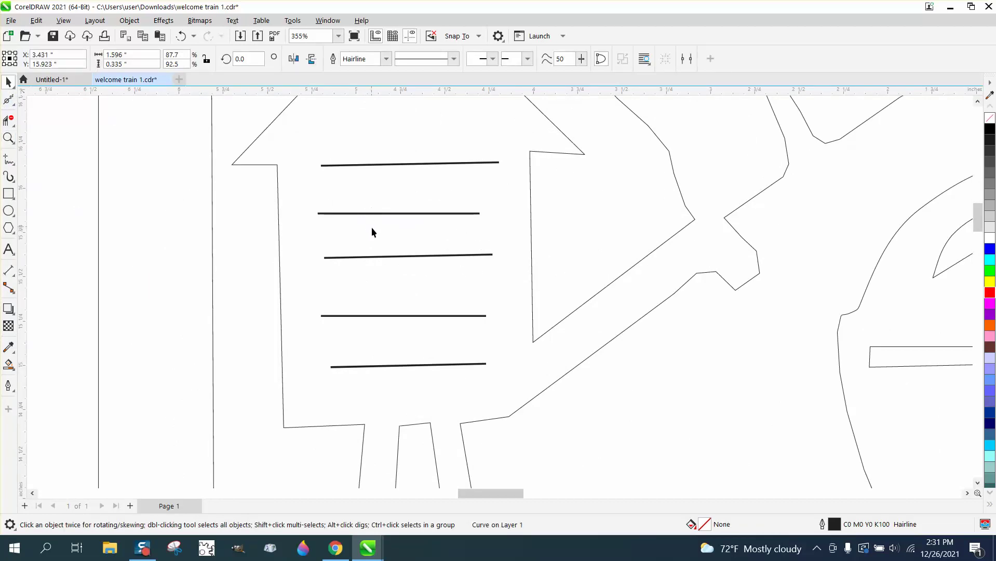
scroll(411, 227, down, 2)
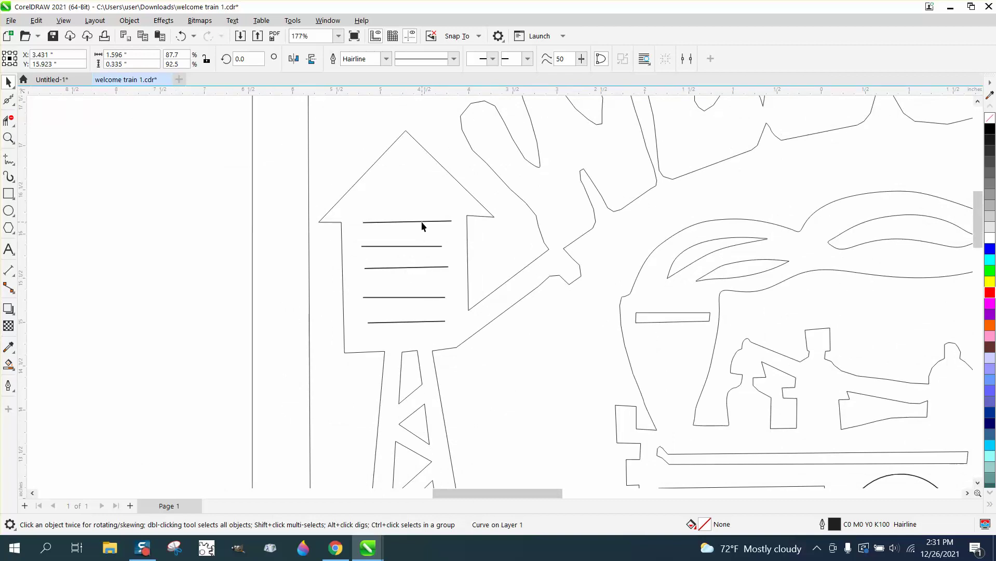
click(422, 222)
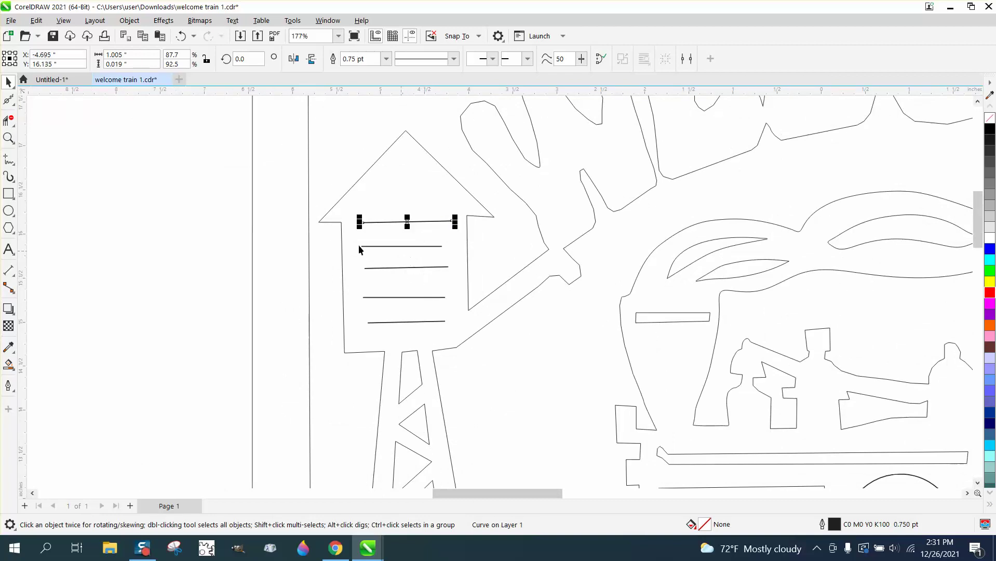
drag(209, 238, 462, 330)
key(Delete)
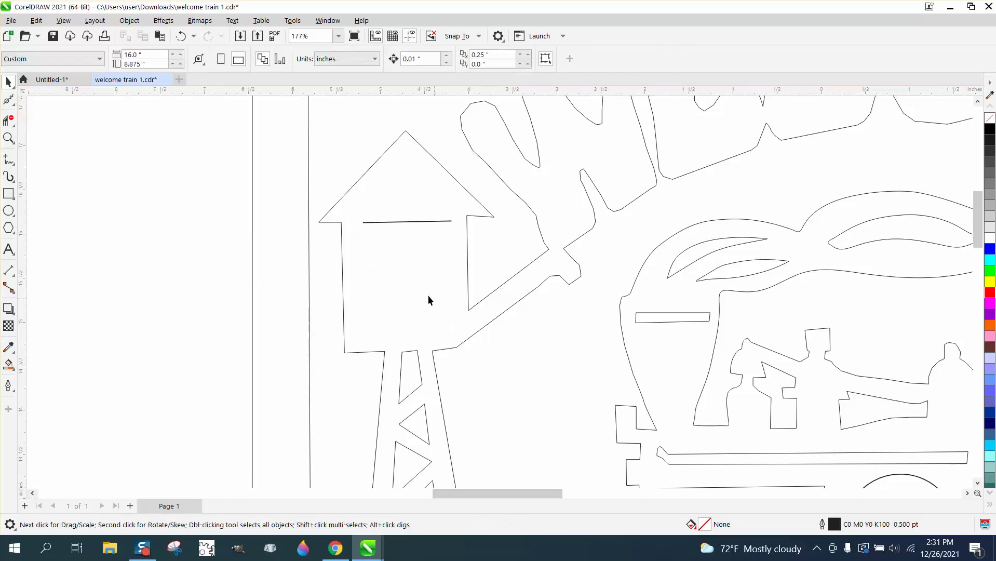
Step: Copy the water tower's remaining horizontal line about 1.24 inches down, near the tank's lower edge, and align the two lines directly above each other
click(414, 221)
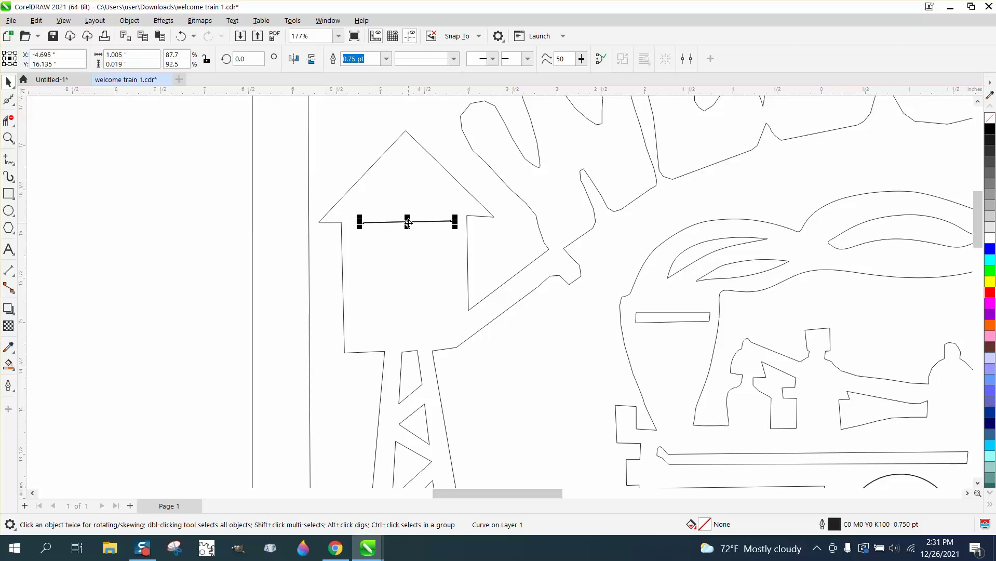
drag(411, 228, 414, 329)
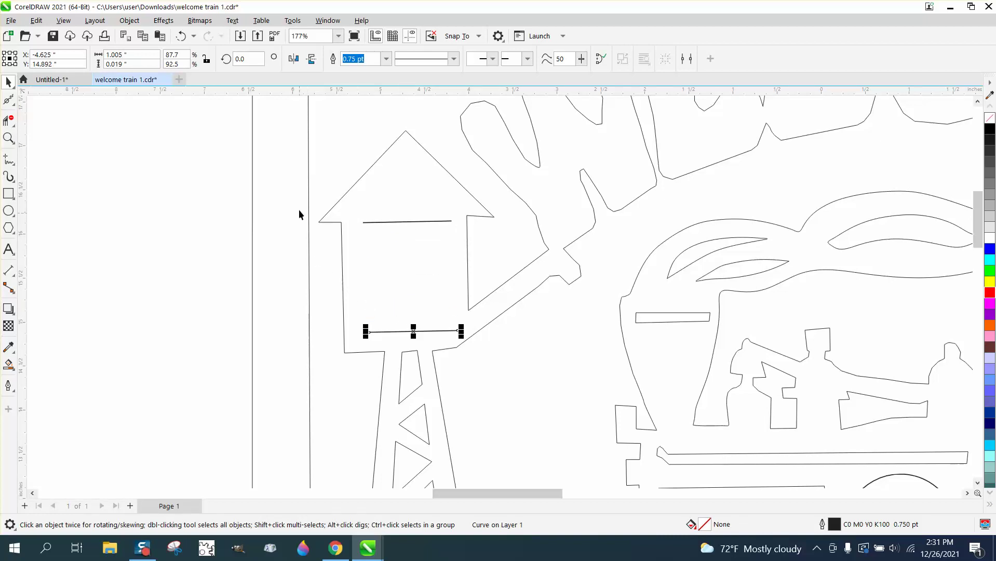
drag(253, 291, 425, 407)
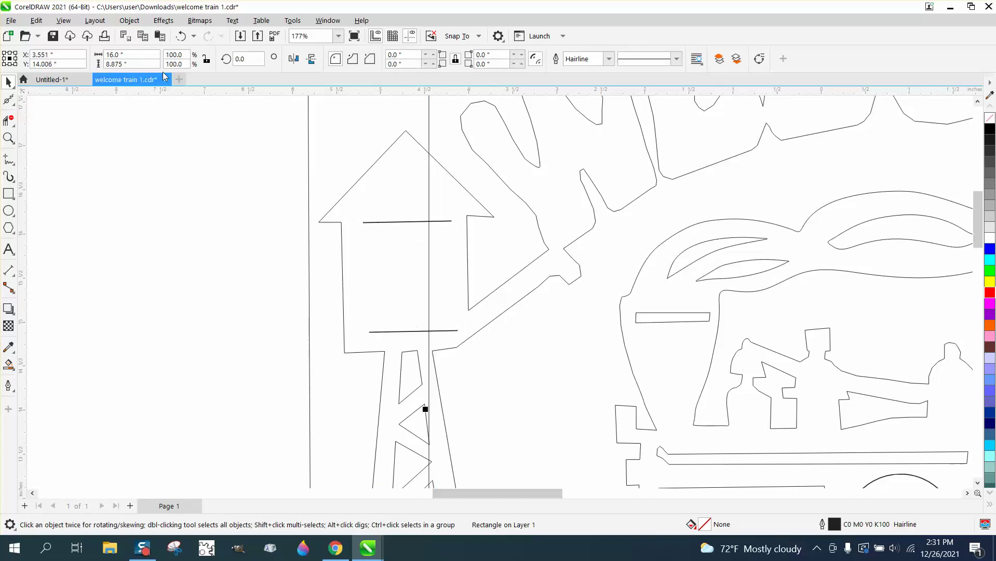
click(180, 36)
drag(471, 303, 490, 339)
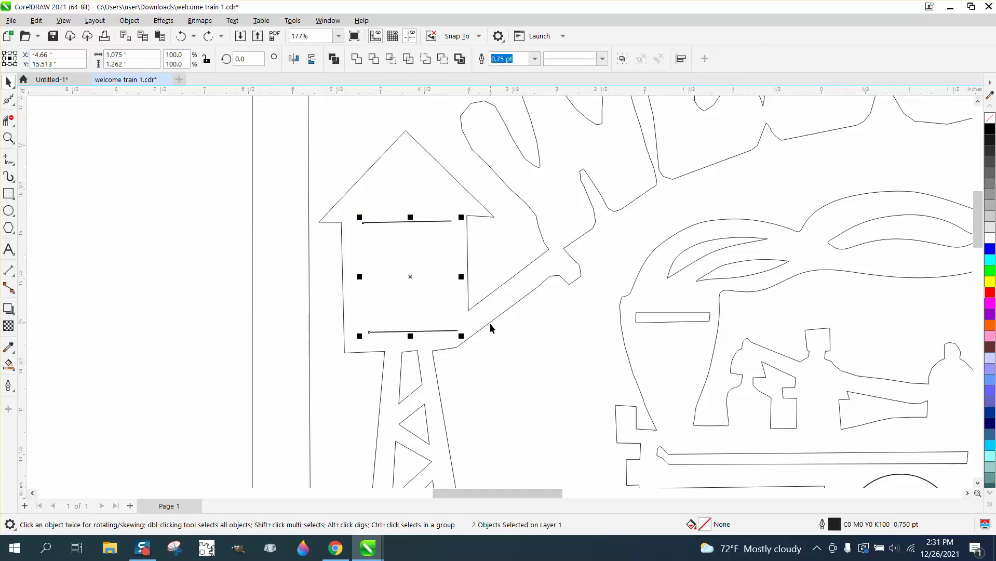
key(ctrl+shift+z)
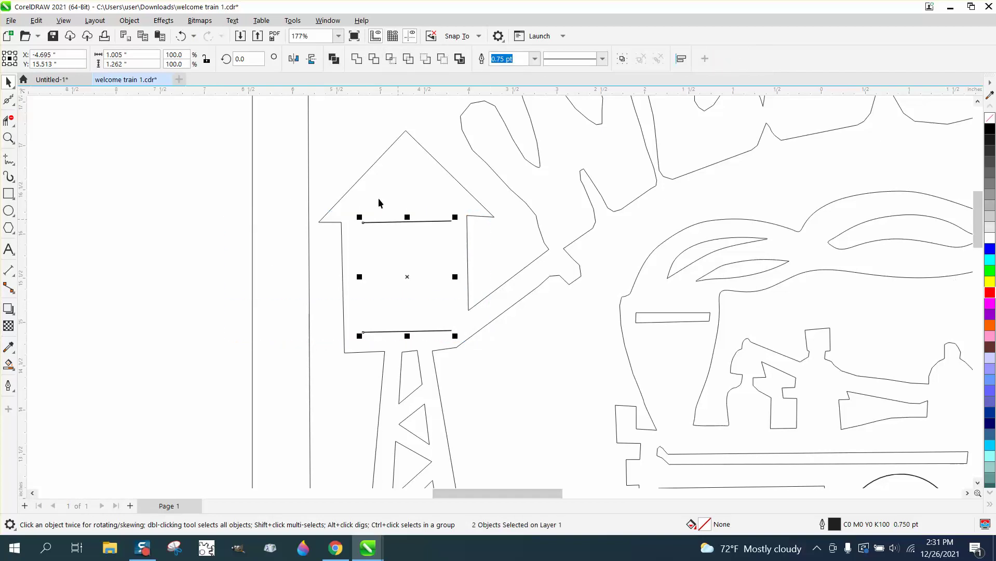
Step: Blend the water tower's upper and lower lines with 3 intermediate steps to fill the tank with evenly spaced lines
click(171, 24)
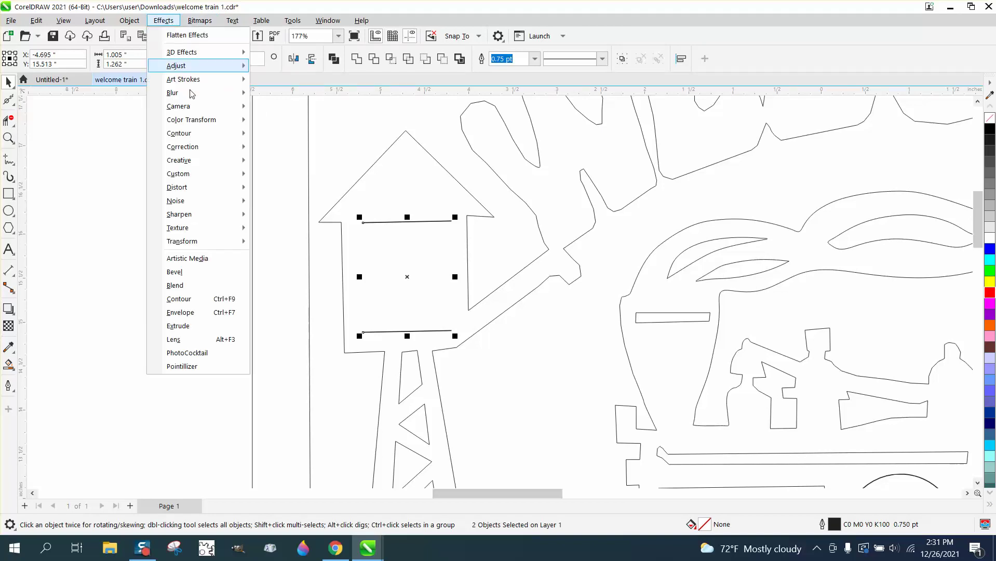
click(175, 285)
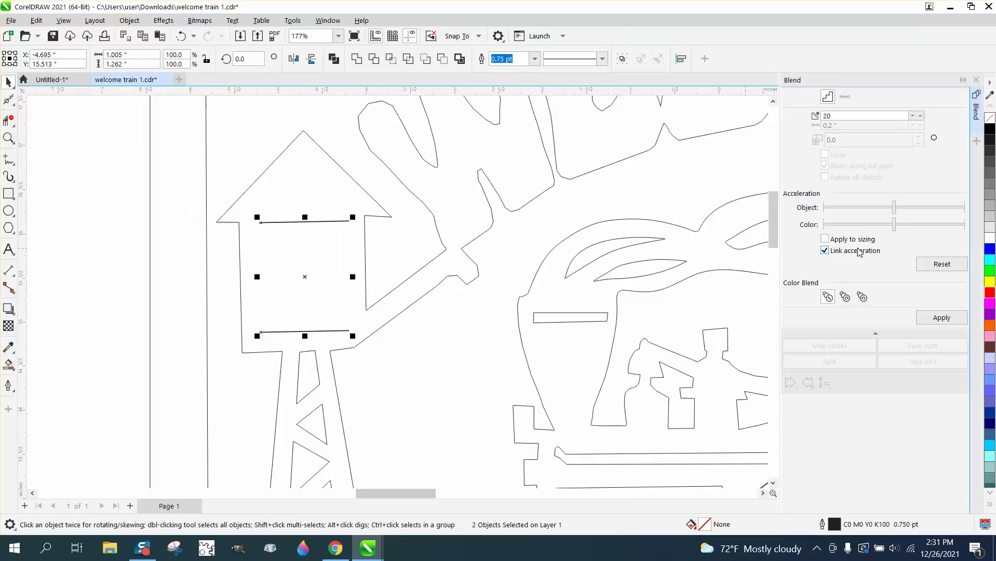
drag(845, 120, 816, 117)
text(3)
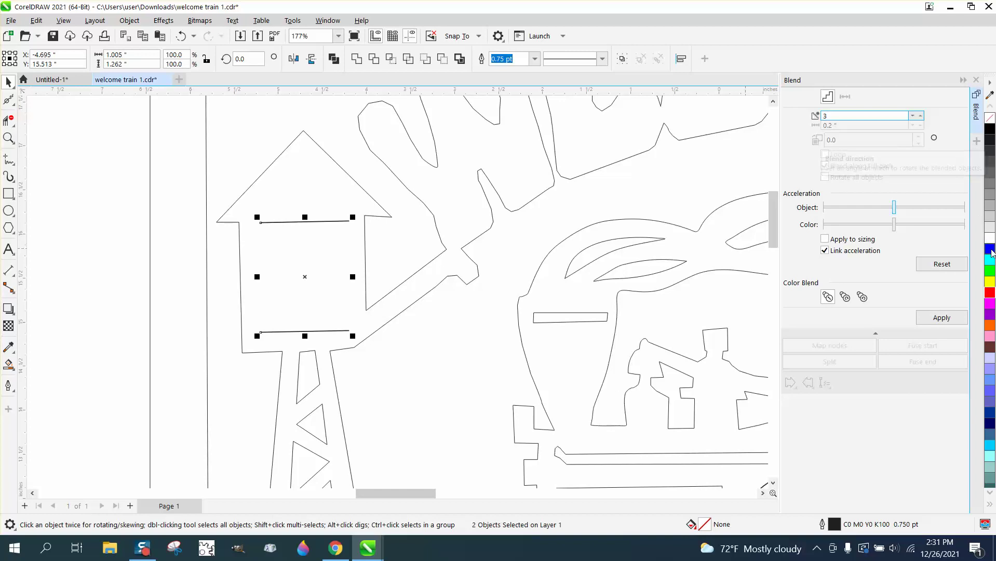
click(942, 317)
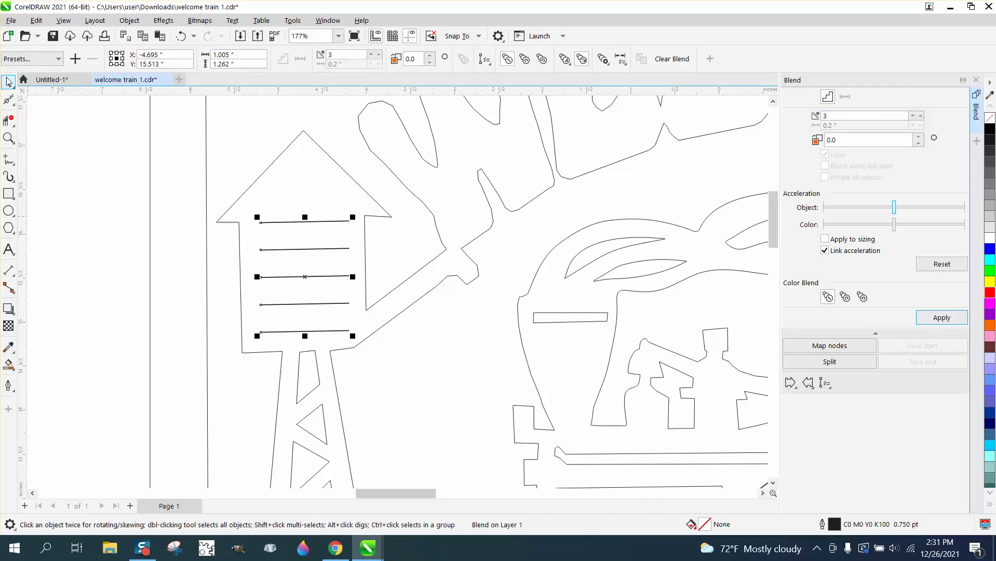
click(117, 193)
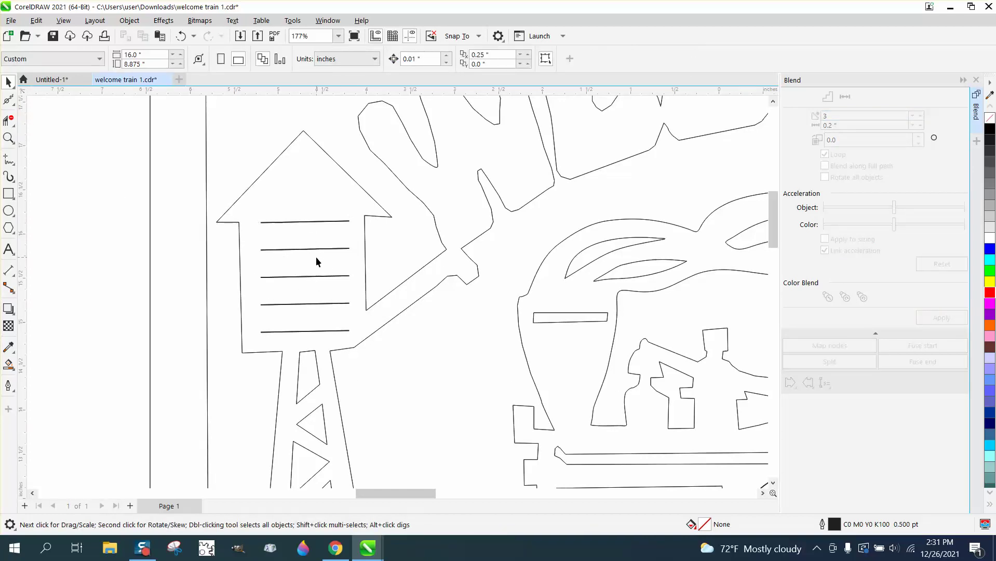
scroll(320, 218, down, 6)
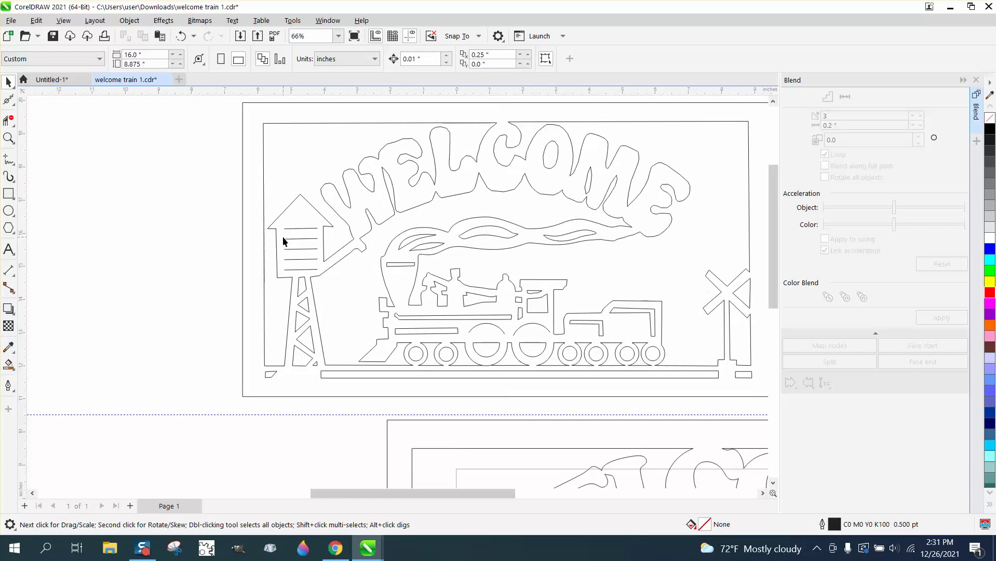
scroll(410, 245, down, 2)
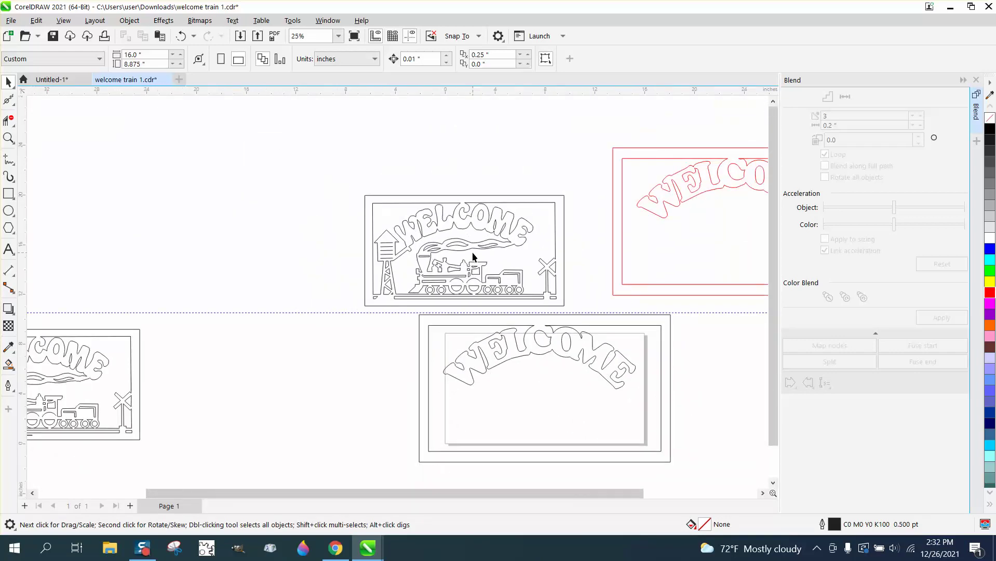